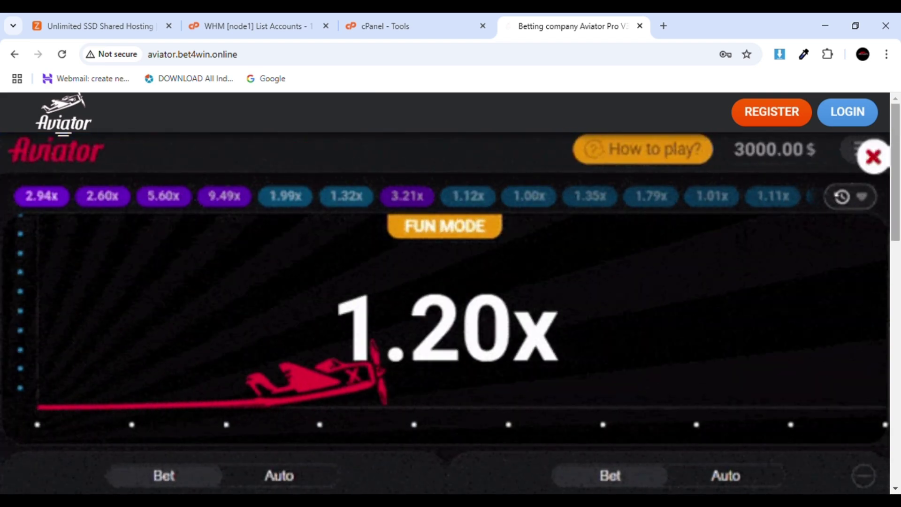
Step: Sign in to the Aviator site with the saved, autofilled account credentials
drag(897, 152, 897, 215)
scroll(444, 310, down, 2)
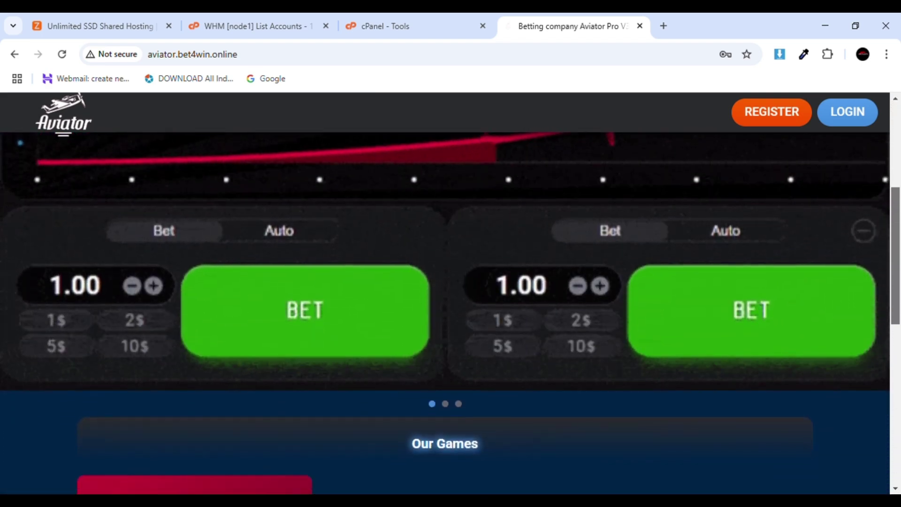
scroll(444, 309, down, 4)
scroll(445, 310, down, 2)
scroll(445, 310, down, 4)
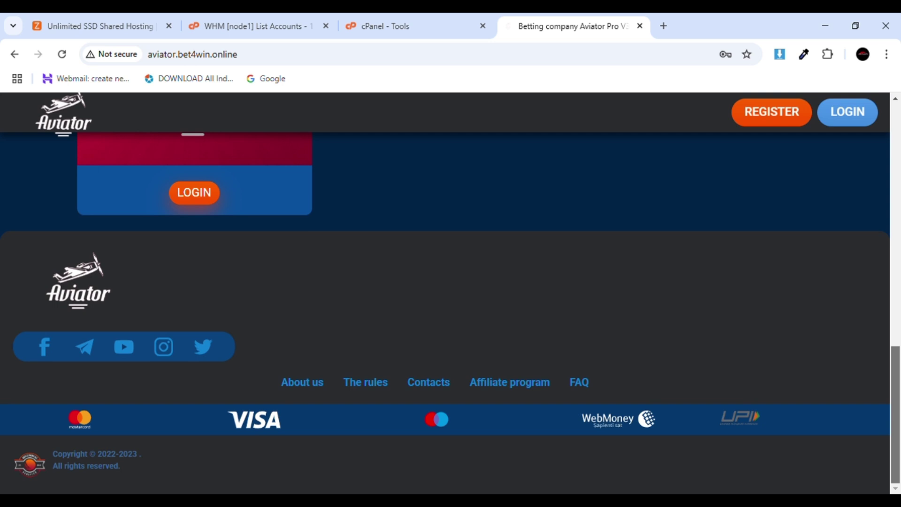
click(858, 123)
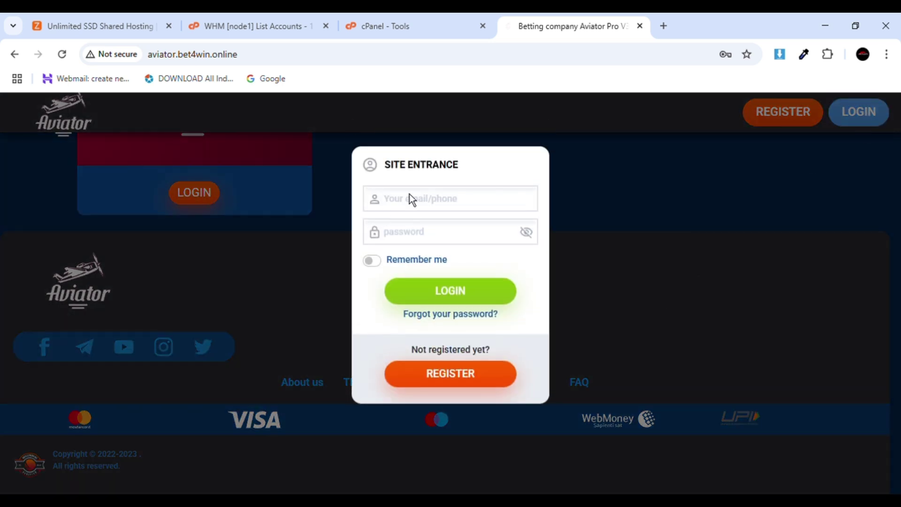
click(410, 196)
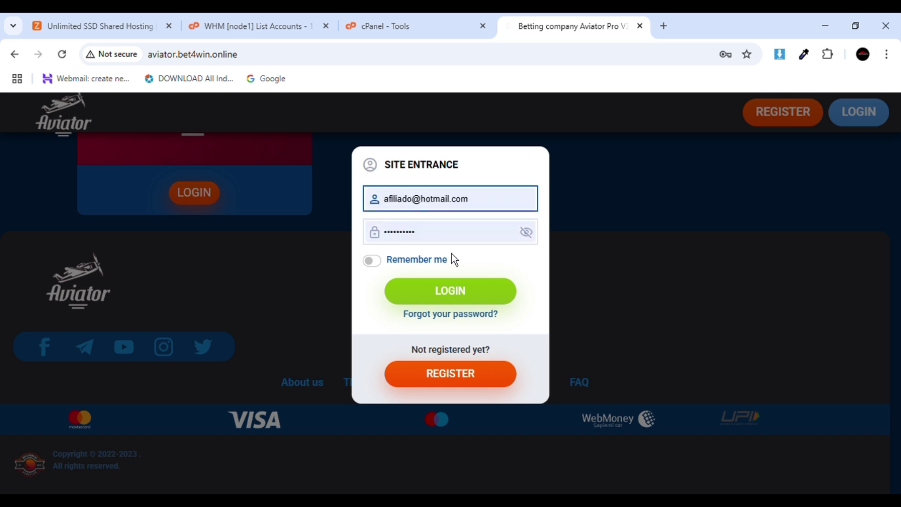
click(474, 238)
click(485, 290)
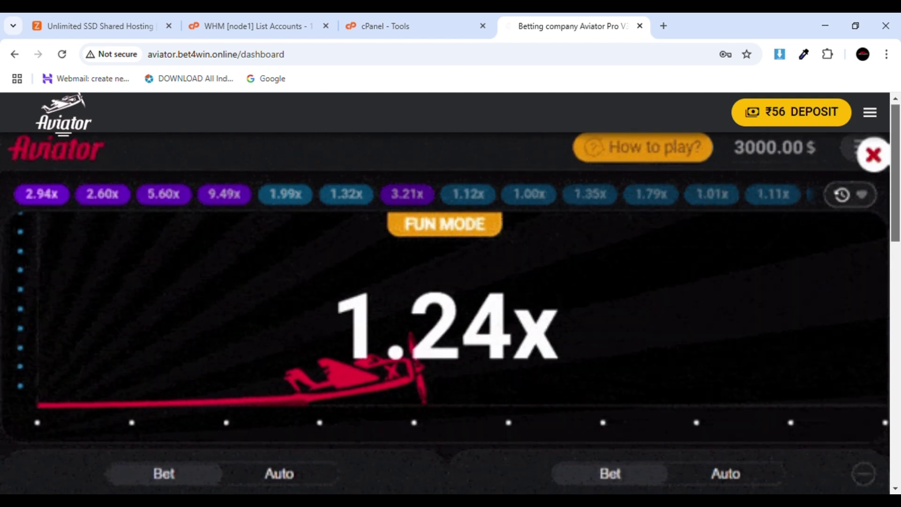
Step: Scroll the ₹56-balance dashboard down to the Our Games section
scroll(435, 225, down, 5)
scroll(289, 336, down, 3)
scroll(289, 336, down, 2)
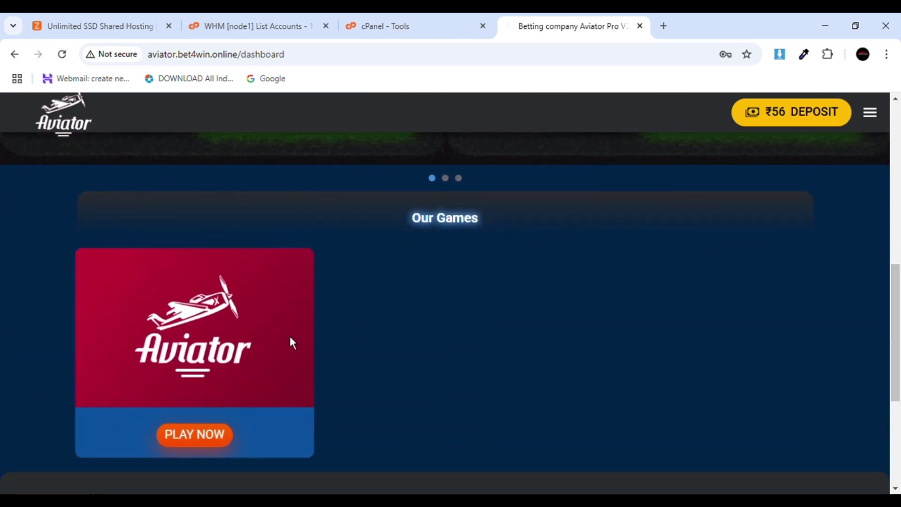
Step: Launch Aviator, bet ₹10 and cash out at 1.29x for a ₹58.6 balance
click(212, 439)
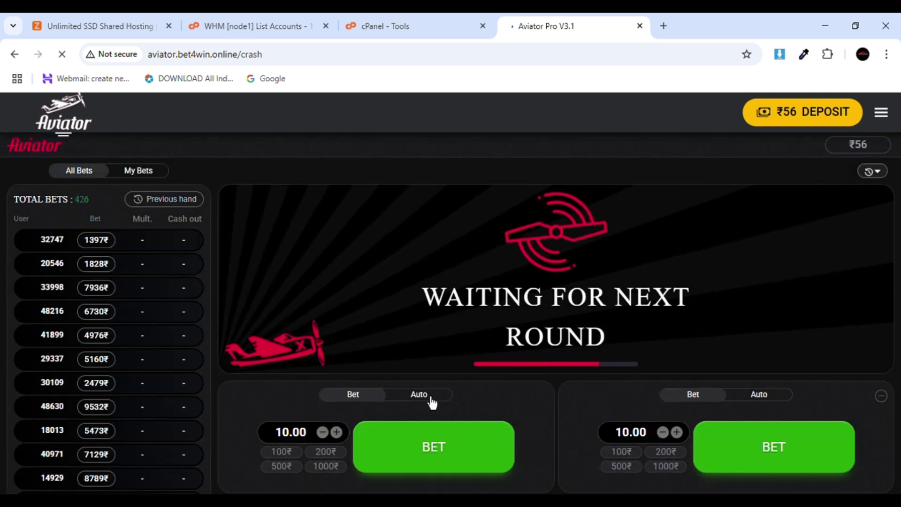
click(451, 449)
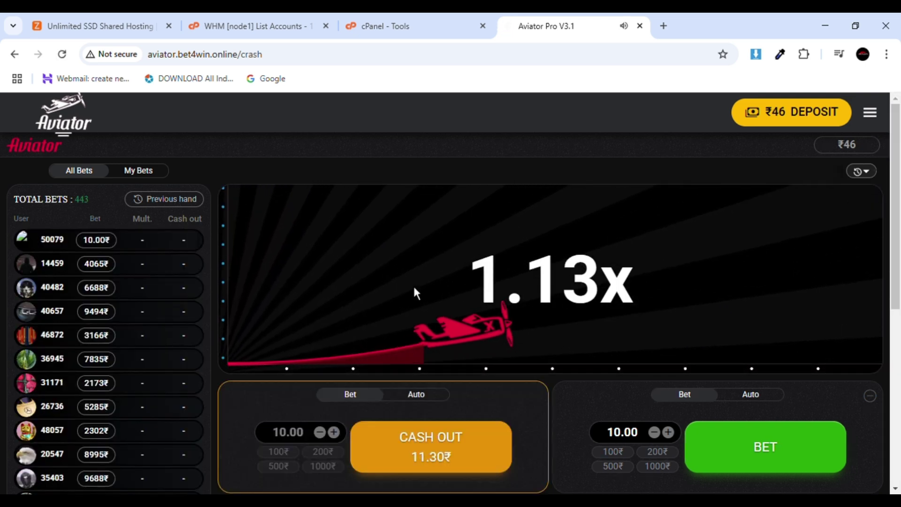
click(446, 455)
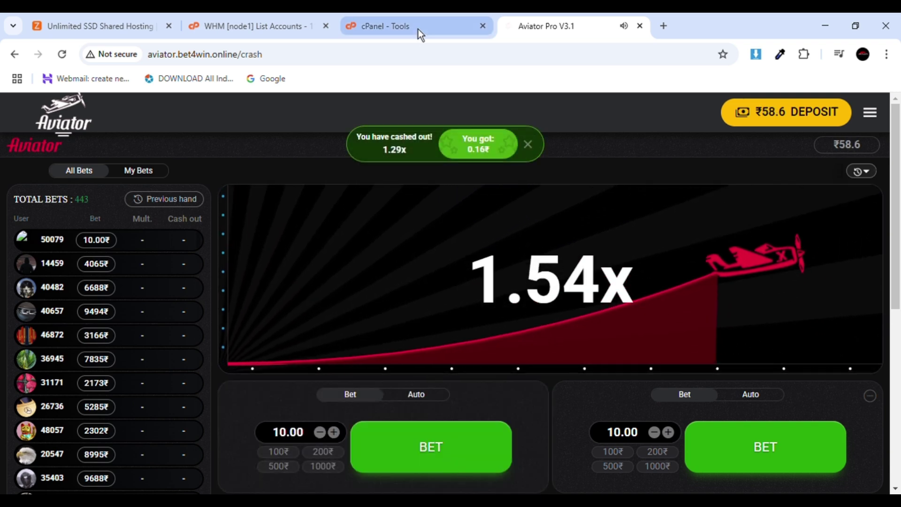
Step: Close the Aviator game tab and view the empty public_html folder in File Manager
click(418, 29)
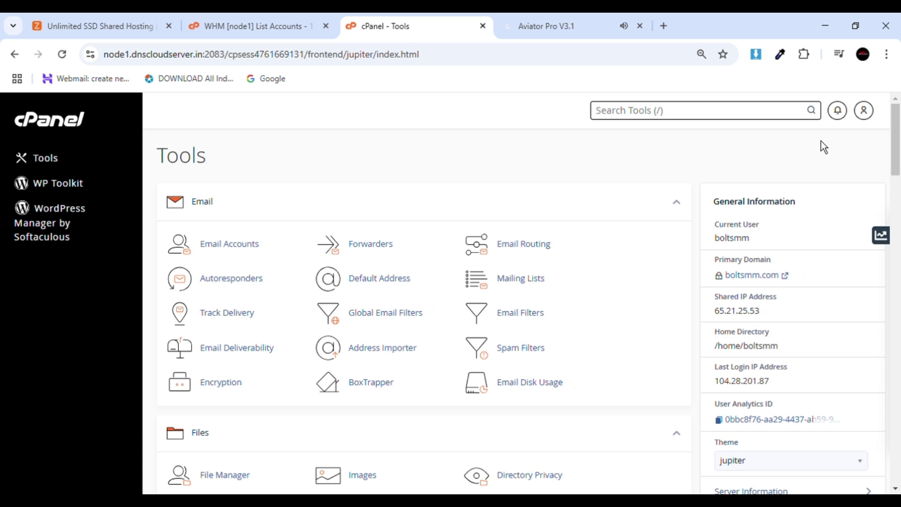
scroll(423, 305, down, 5)
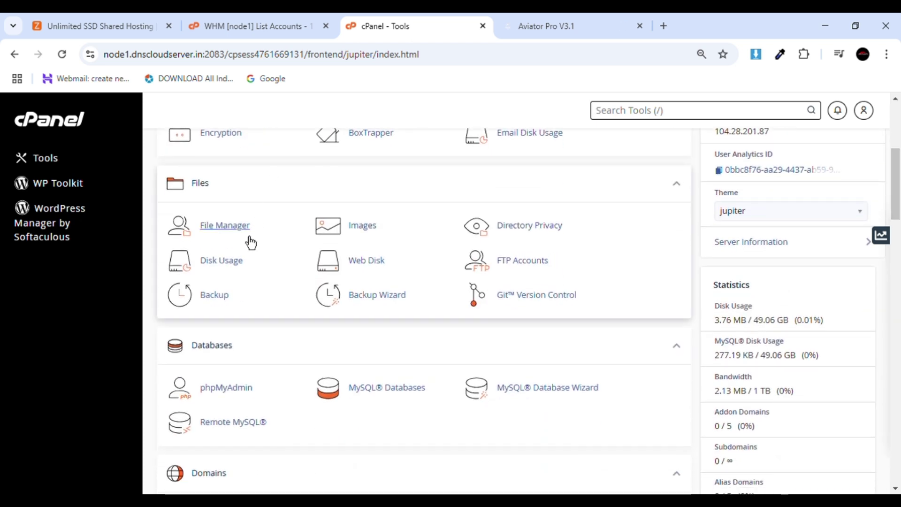
key(ctrl+Tab)
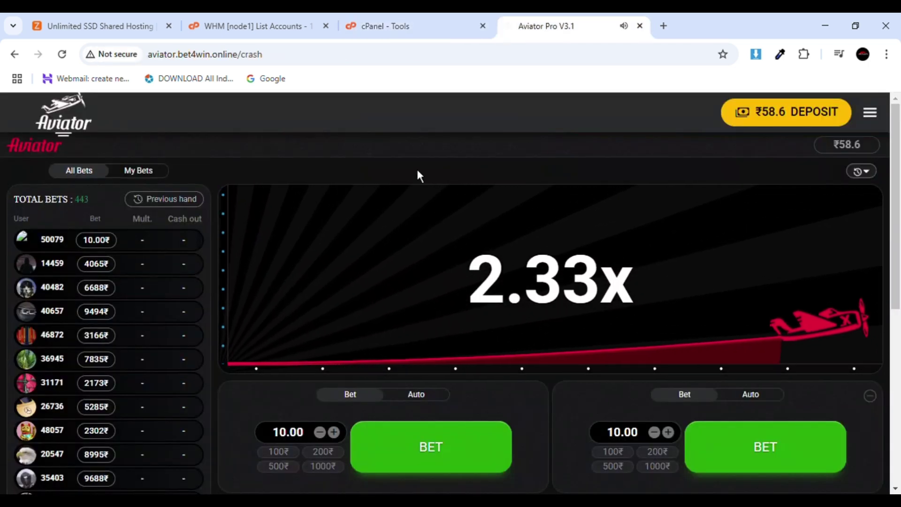
click(639, 26)
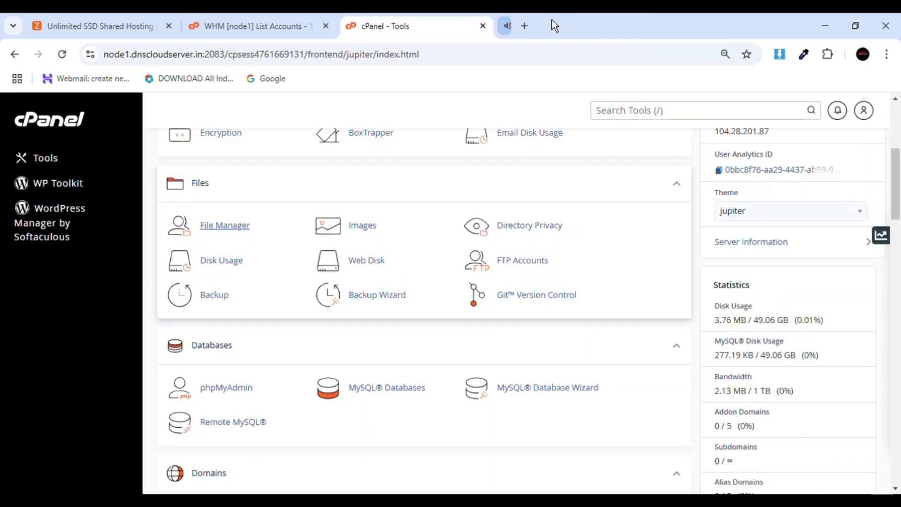
click(233, 228)
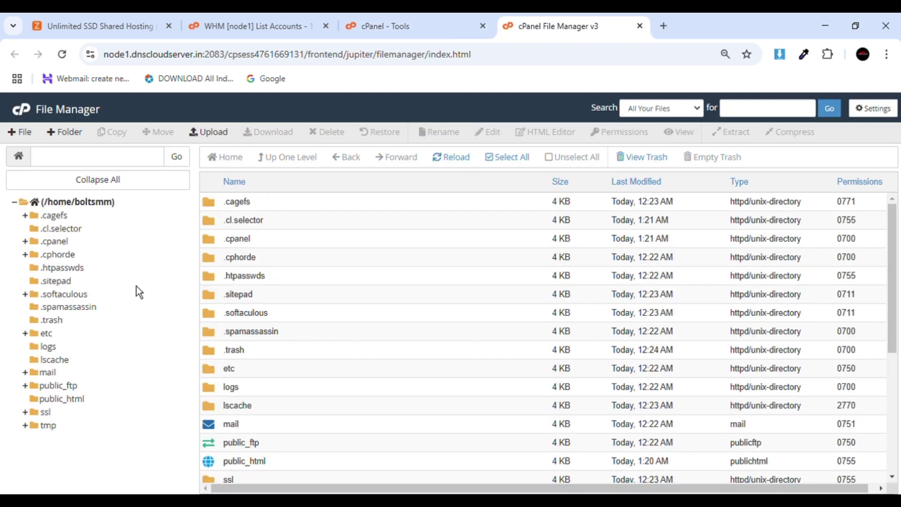
click(61, 403)
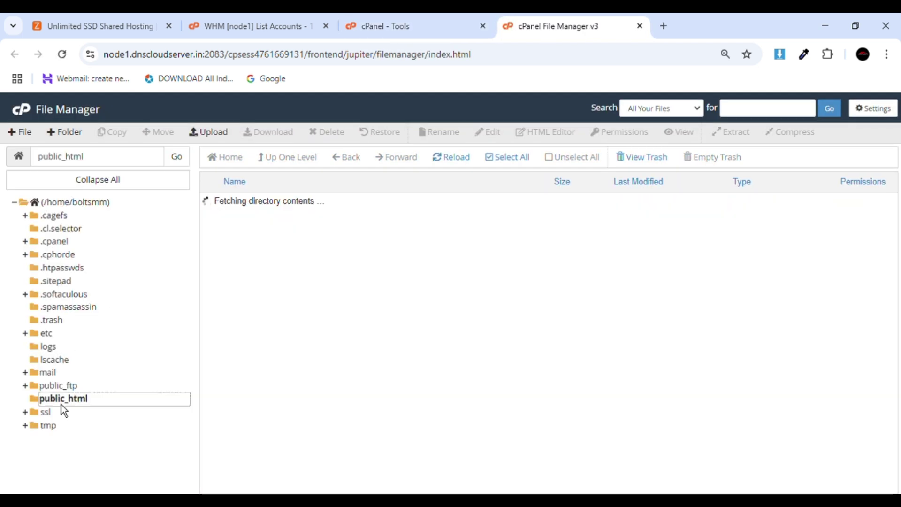
Step: Load boltsmm.com in a new tab, see its empty LiteSpeed index, then return to File Manager
click(665, 26)
text(vo)
key(BackSpace)
key(BackSpace)
text(b)
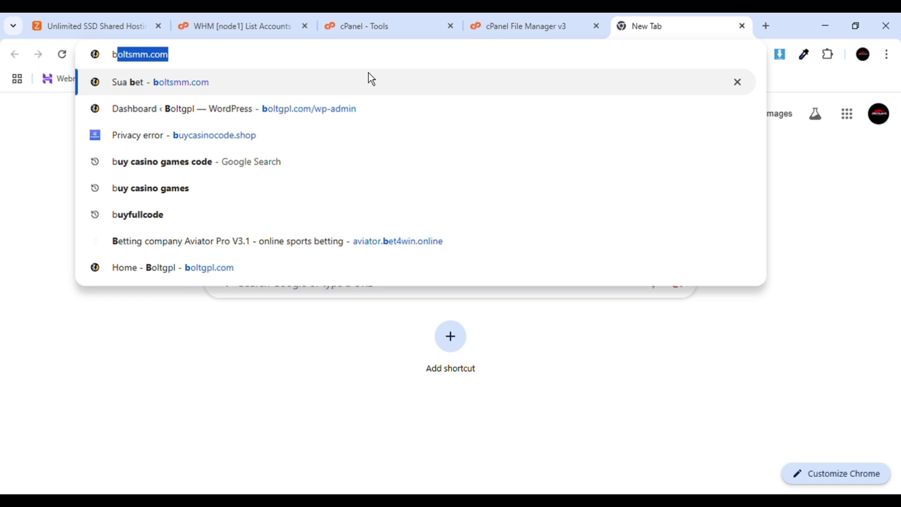
key(Escape)
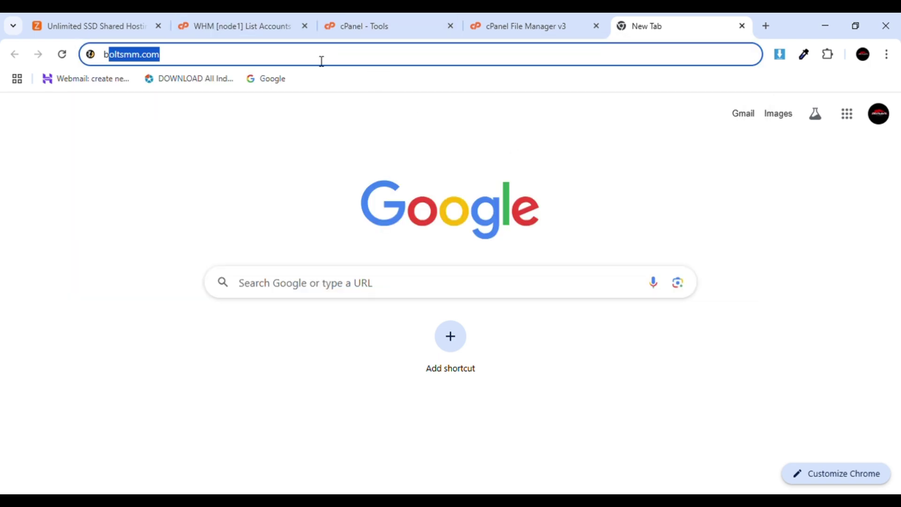
key(Right)
key(Return)
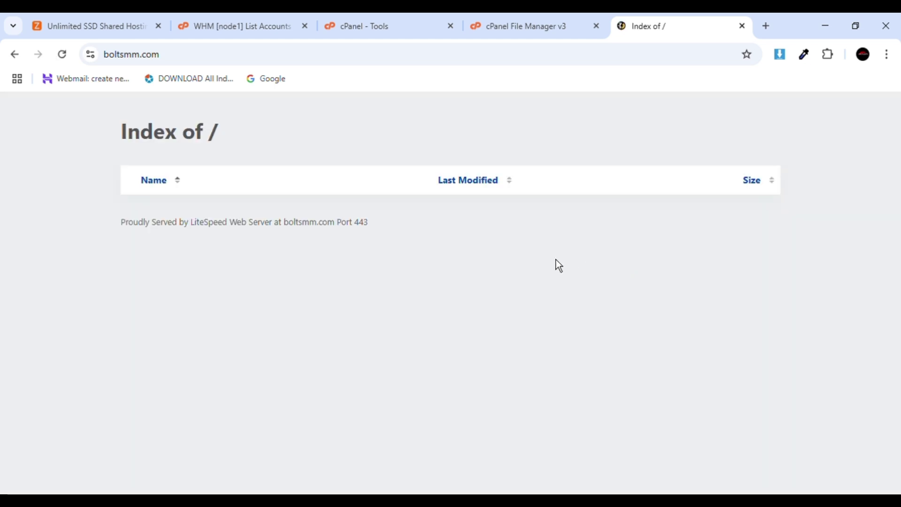
click(554, 24)
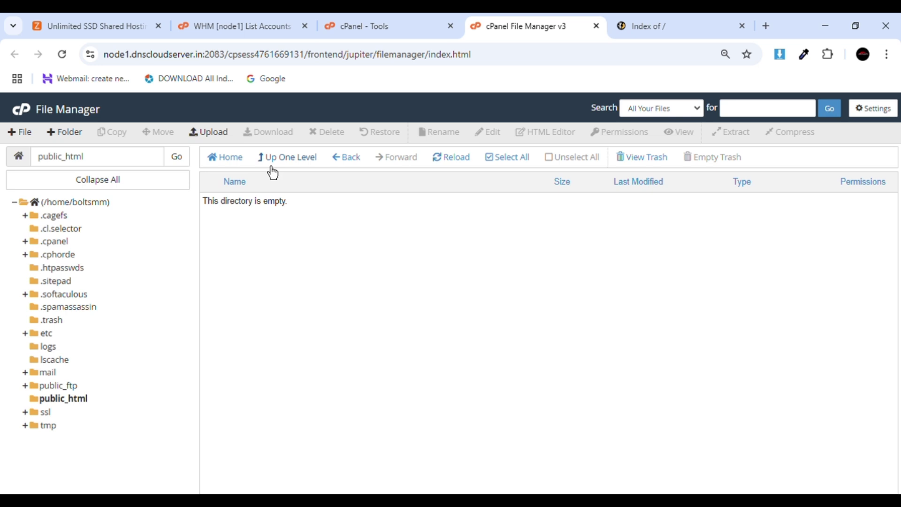
Step: Start uploading aviatorthemestub (1).zip to public_html and return to File Manager
click(214, 141)
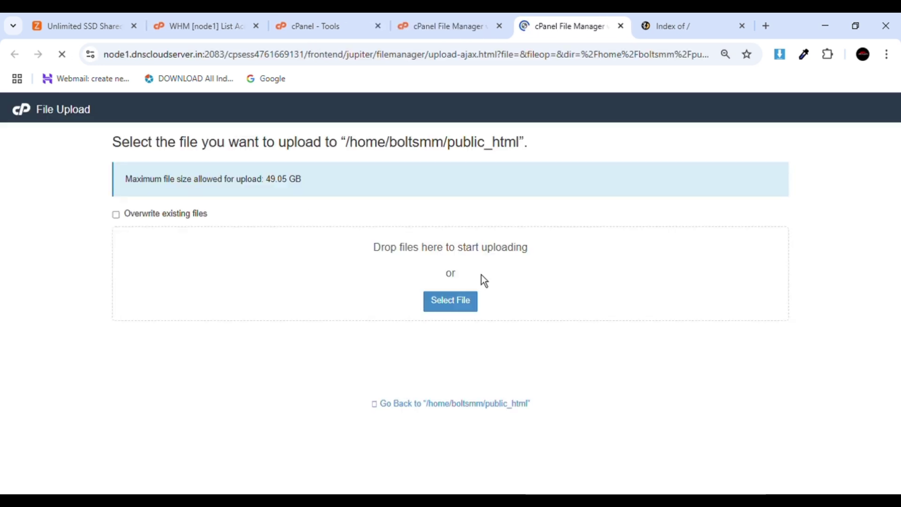
click(468, 315)
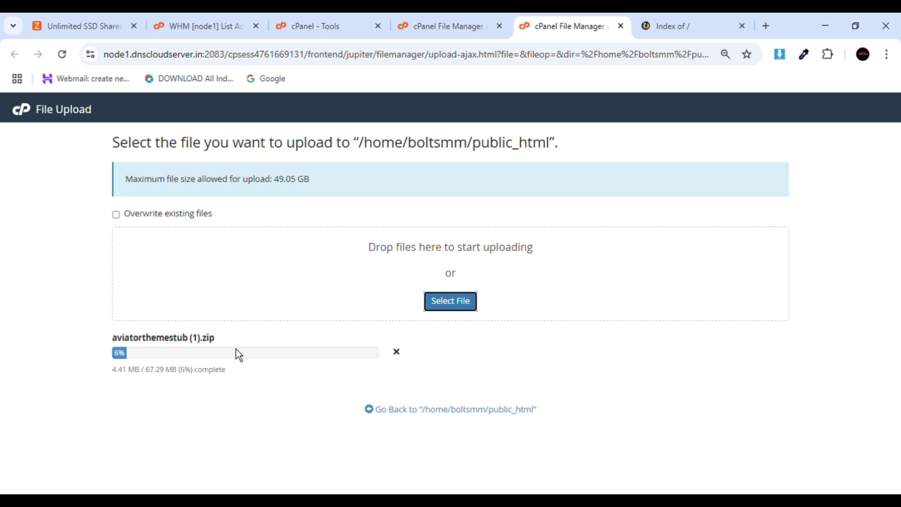
double_click(212, 346)
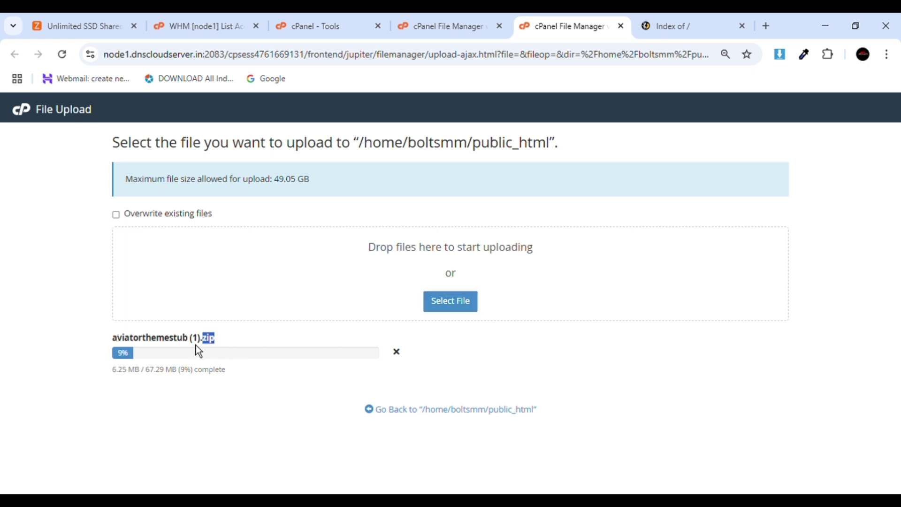
click(192, 345)
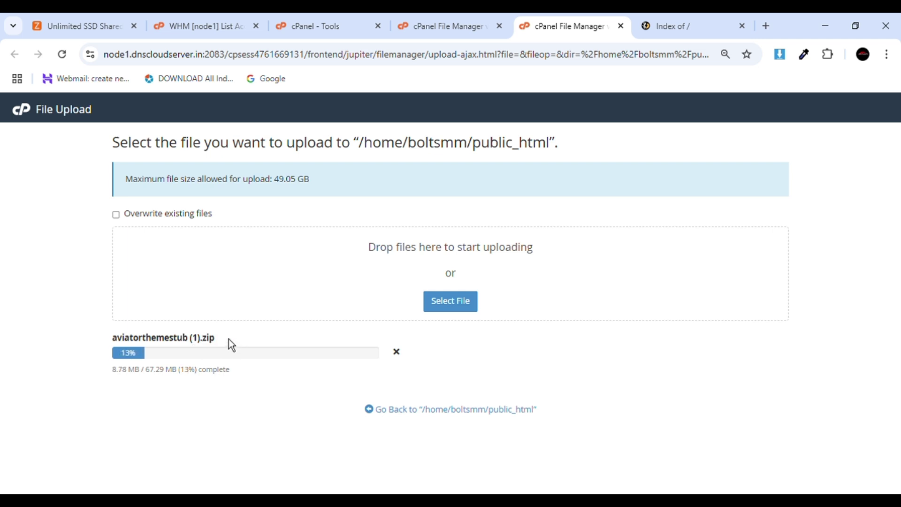
drag(229, 339, 109, 343)
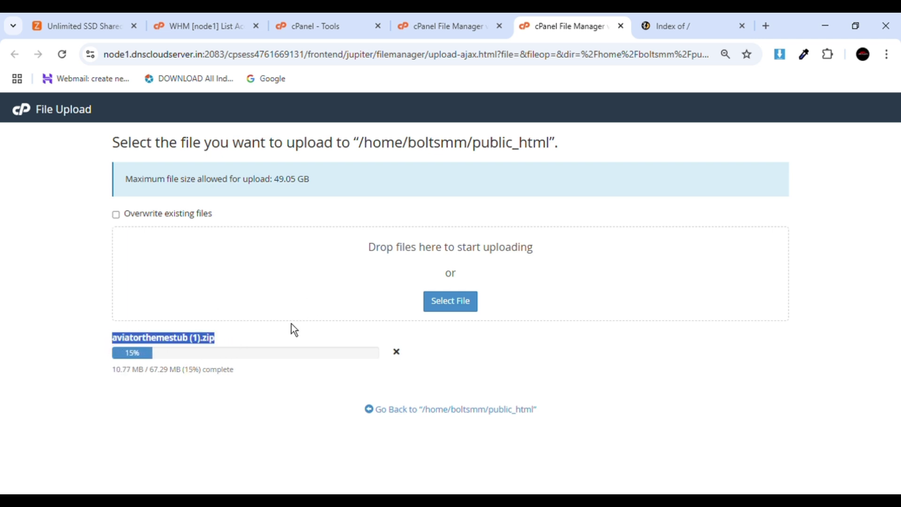
click(292, 350)
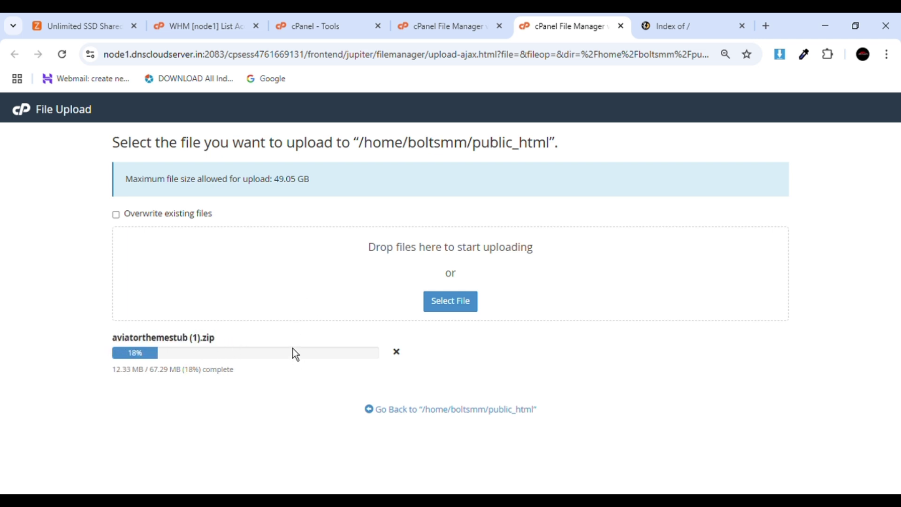
click(444, 24)
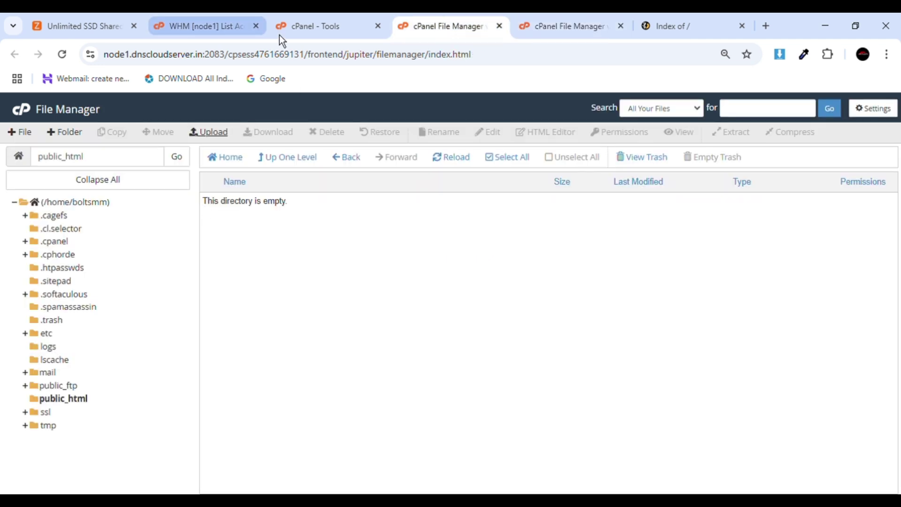
Step: Create the MySQL database boltsmm_bob with the MySQL Database Wizard
click(340, 33)
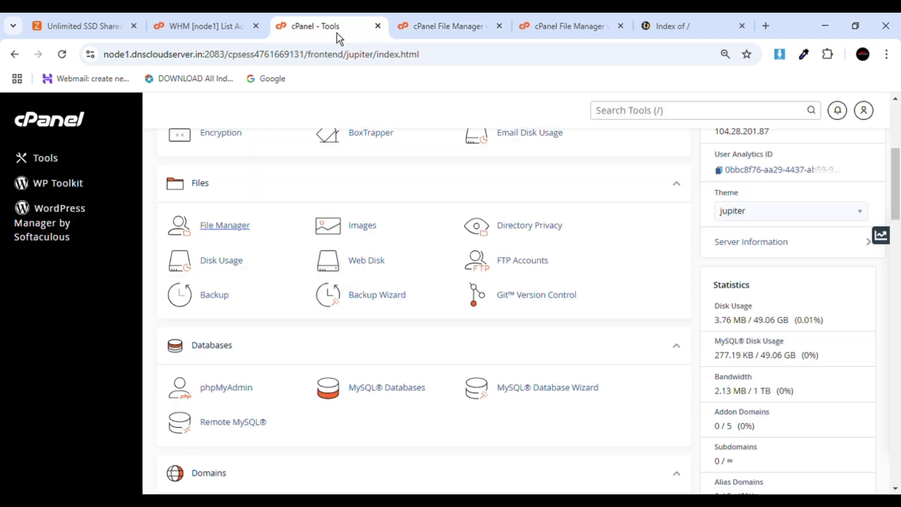
click(532, 390)
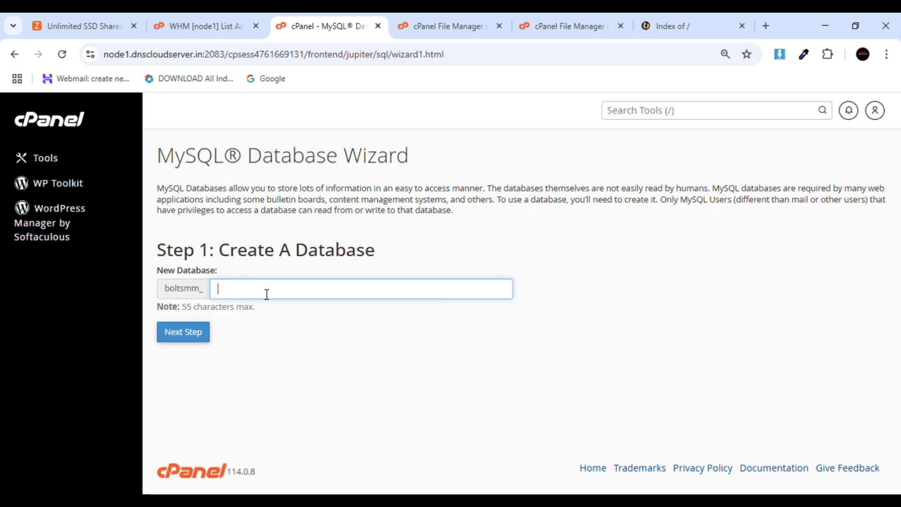
text(dns)
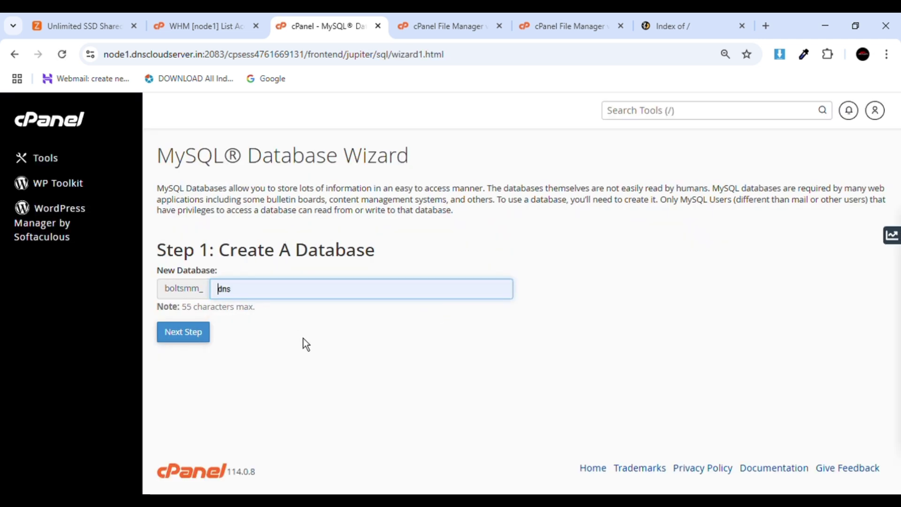
text(bob)
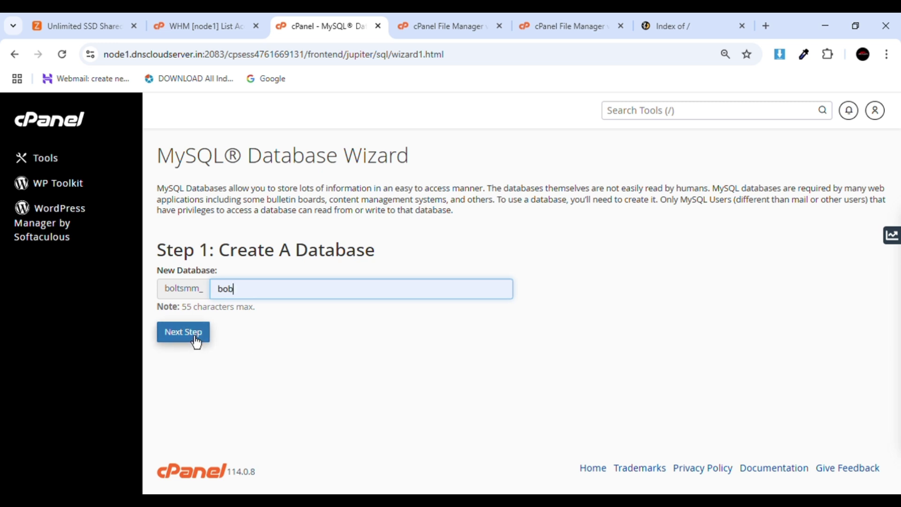
click(196, 339)
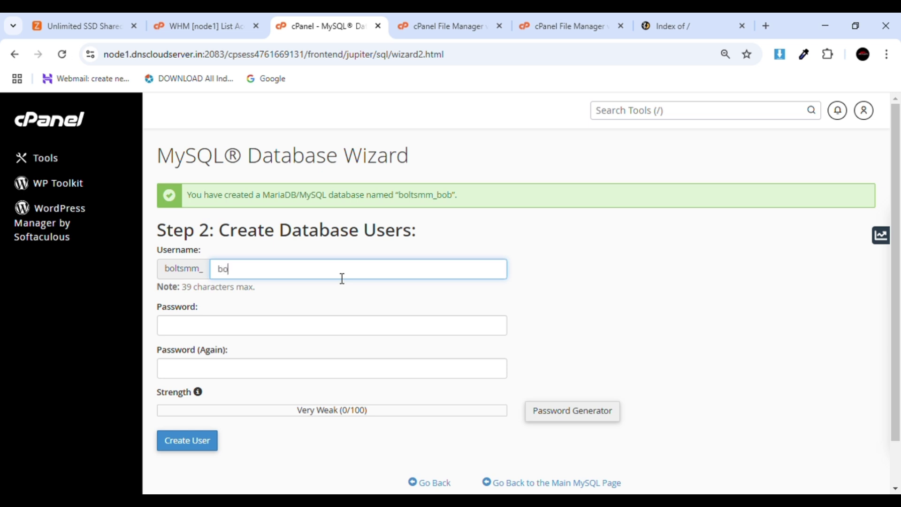
Step: Create MySQL user boltsmm_bob using the pasted, very strong password
triple_click(412, 202)
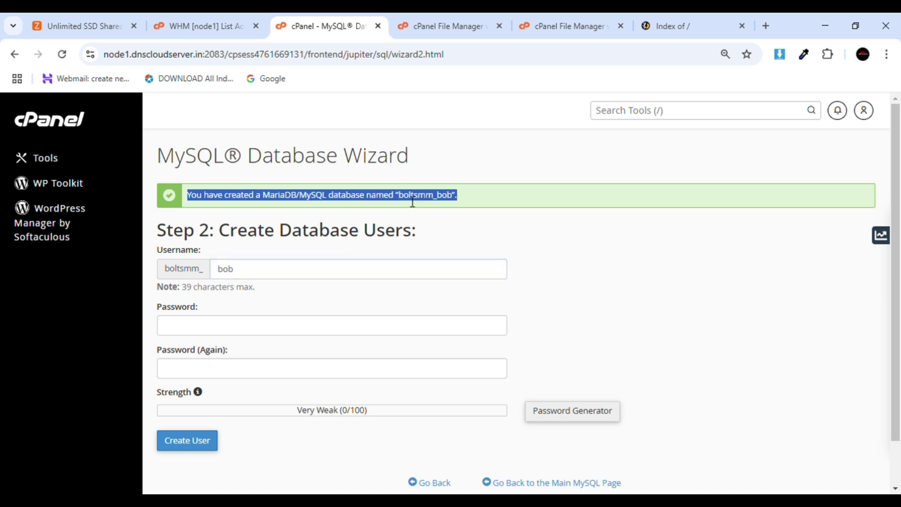
double_click(412, 202)
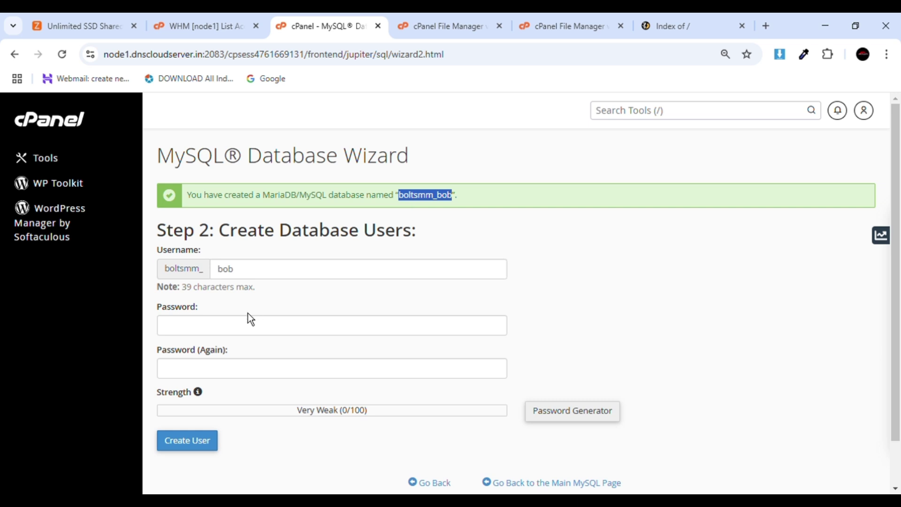
click(241, 326)
key(ctrl+v)
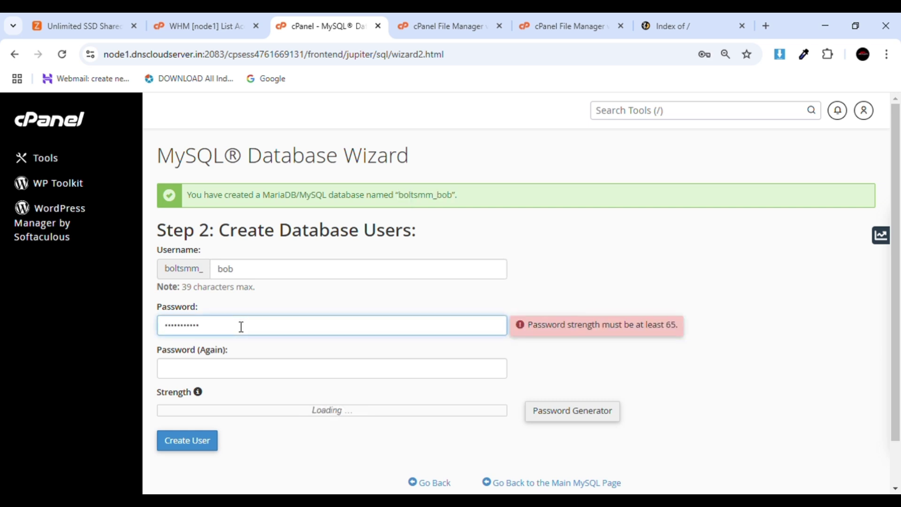
click(220, 378)
key(ctrl+v)
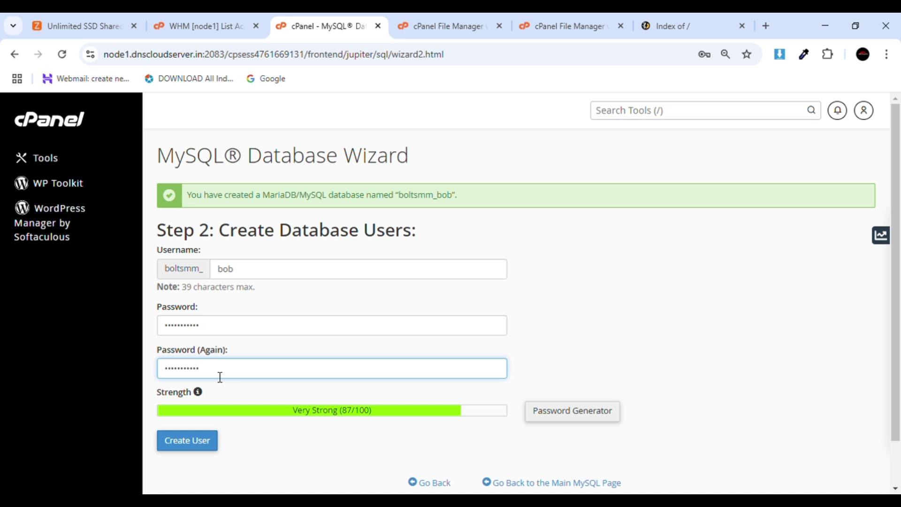
click(205, 443)
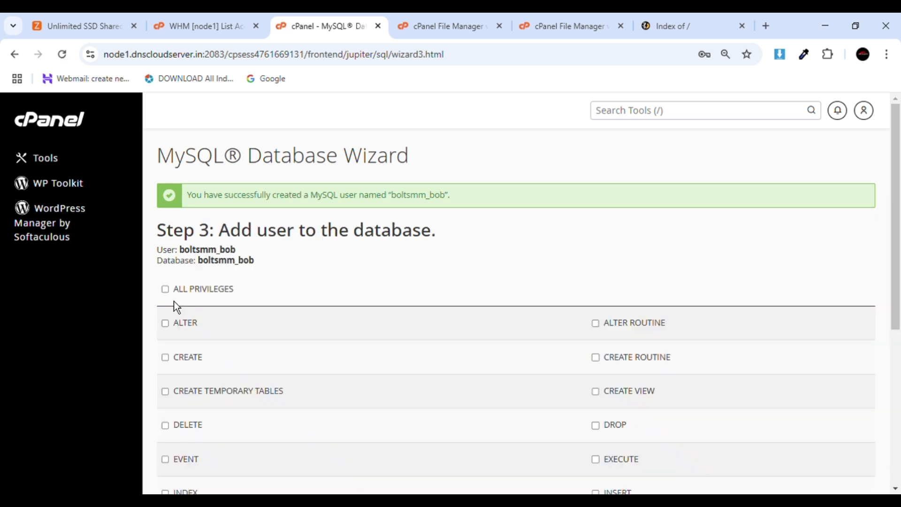
Step: Grant boltsmm_bob ALL PRIVILEGES on the boltsmm_bob database and save
click(172, 298)
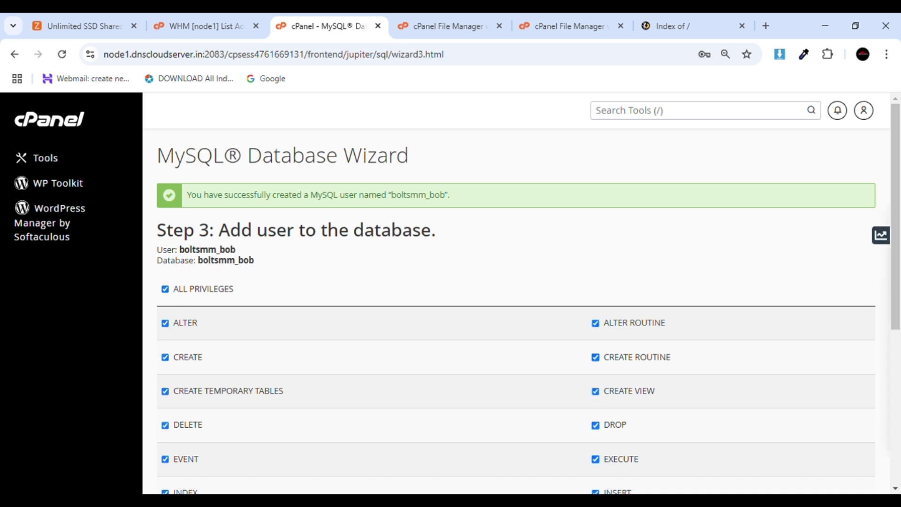
scroll(373, 424, down, 5)
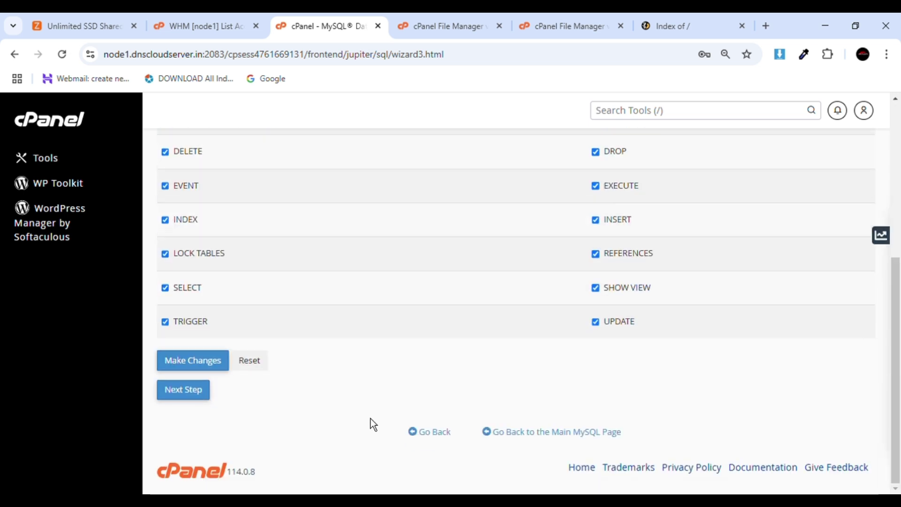
click(188, 370)
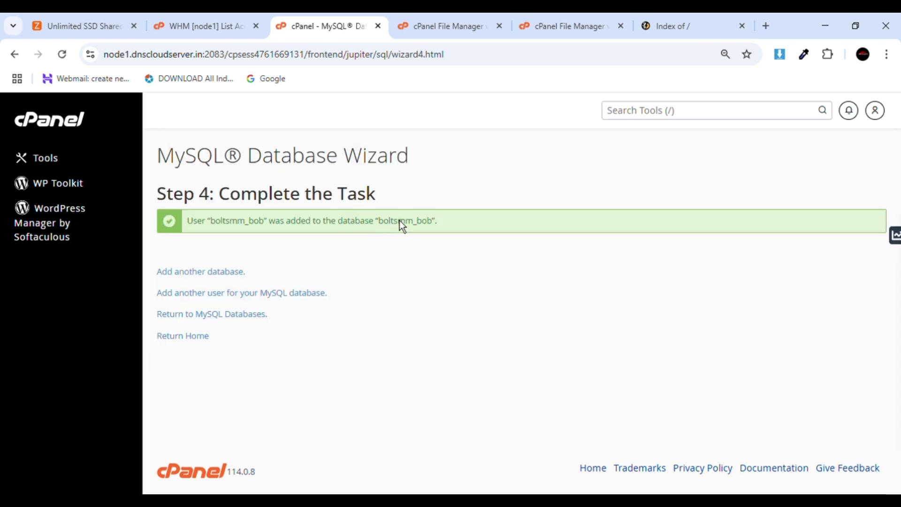
Step: Extract aviatorthemestub (1).zip into public_html from the File Manager listing
click(578, 25)
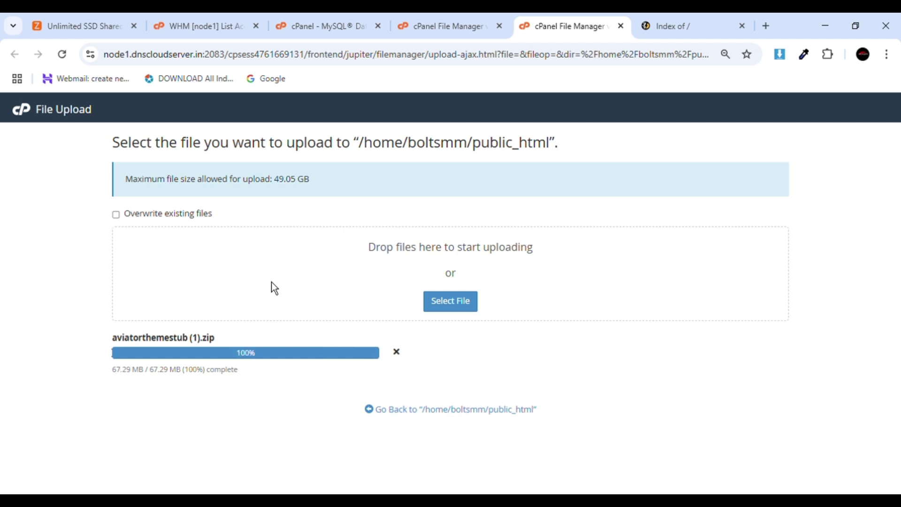
click(456, 413)
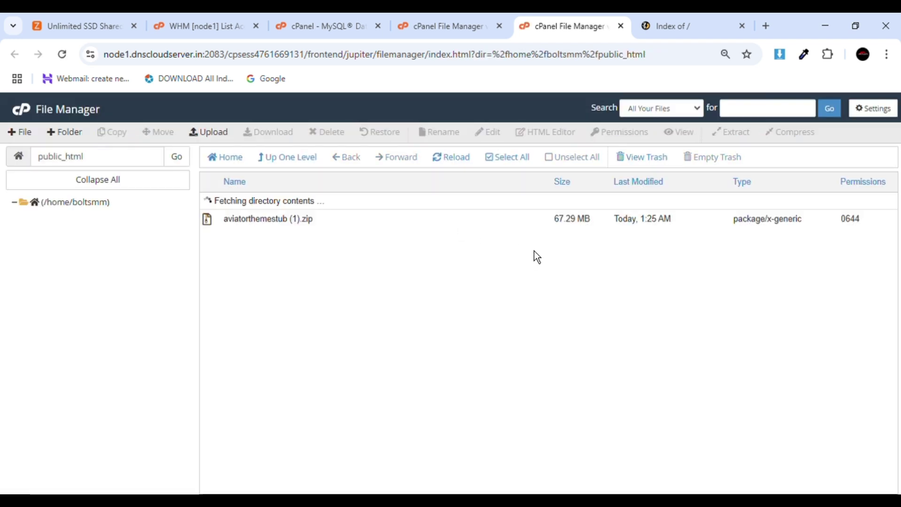
click(290, 206)
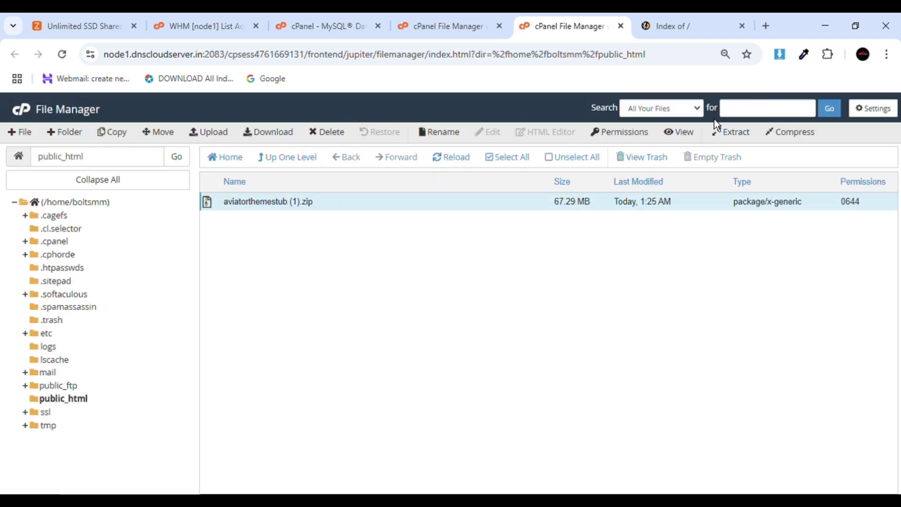
click(741, 134)
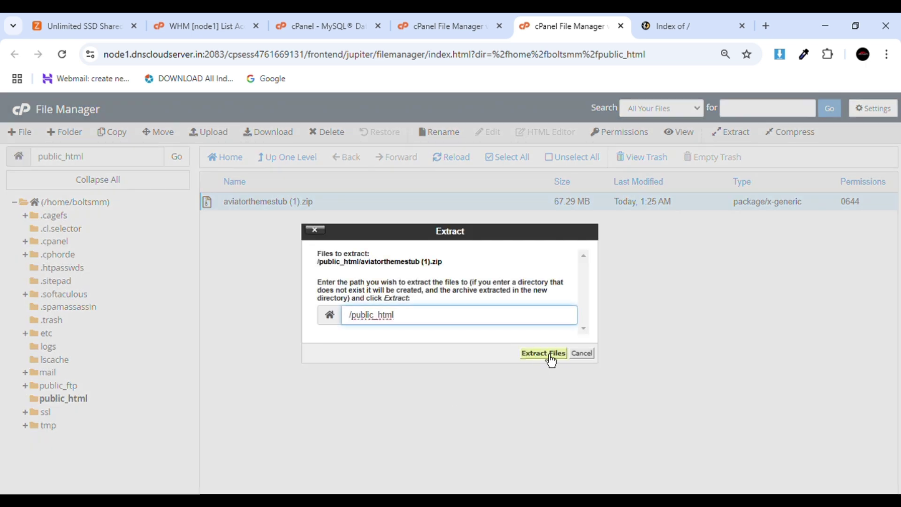
click(552, 360)
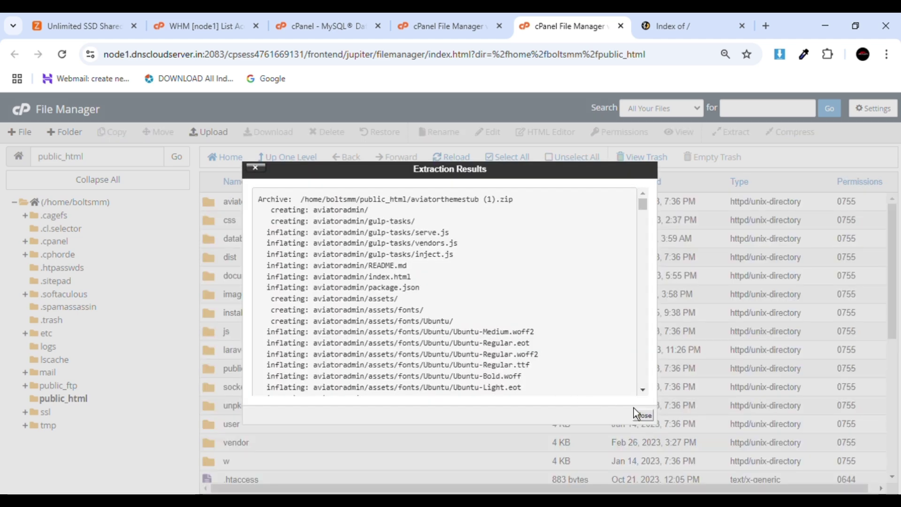
Step: Reload boltsmm.com to show the Aviator site, then start entering boltsmm.com/install
click(644, 416)
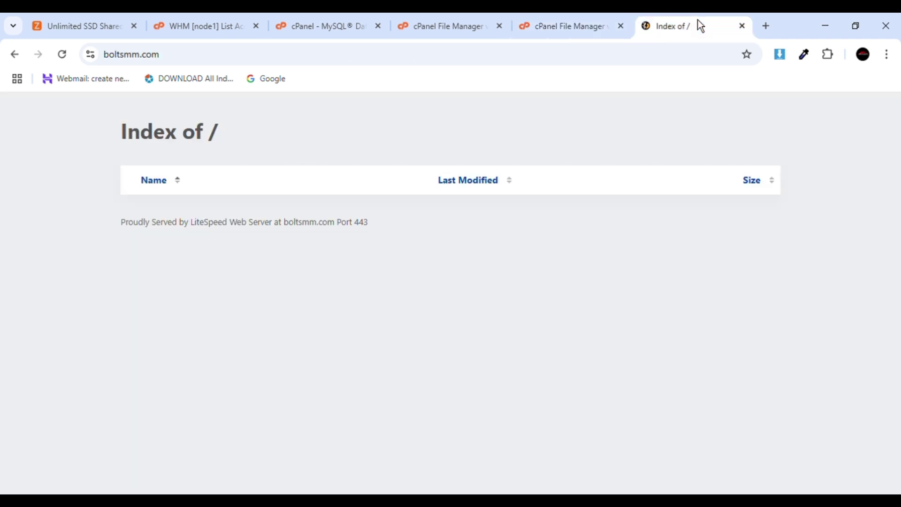
click(71, 60)
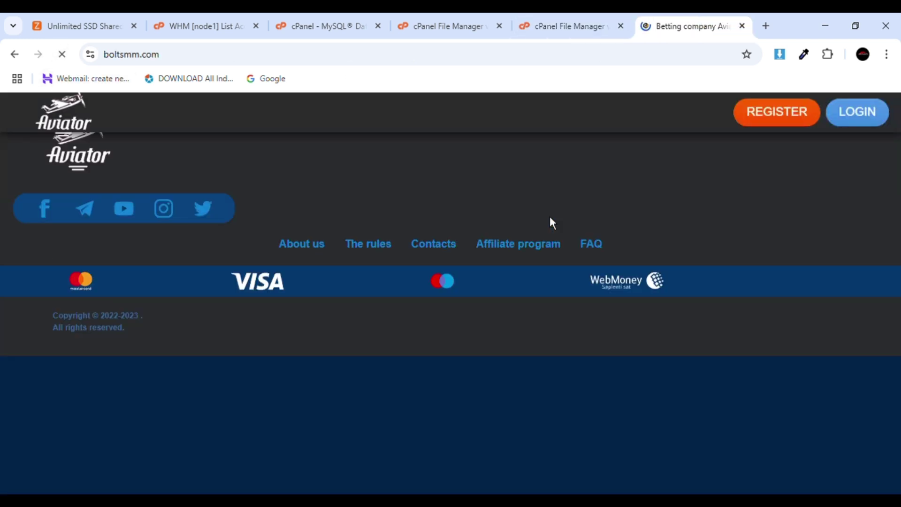
click(207, 66)
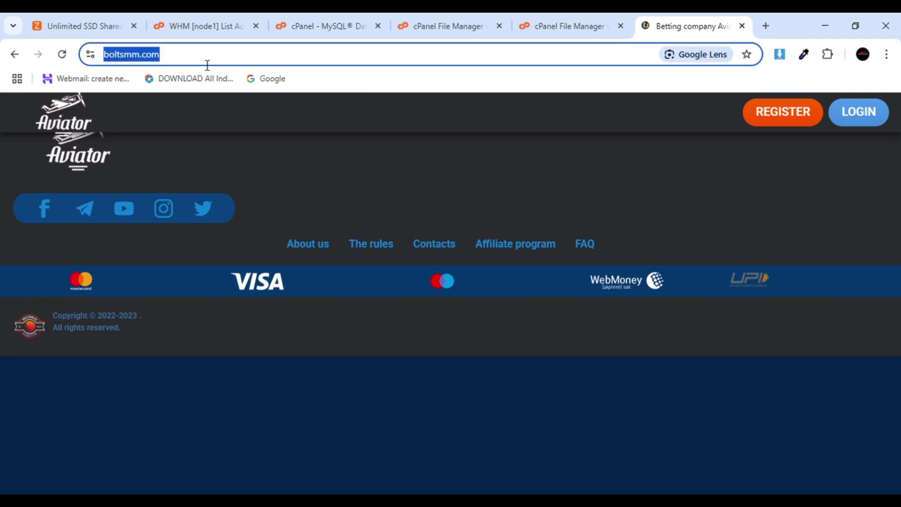
text(/b)
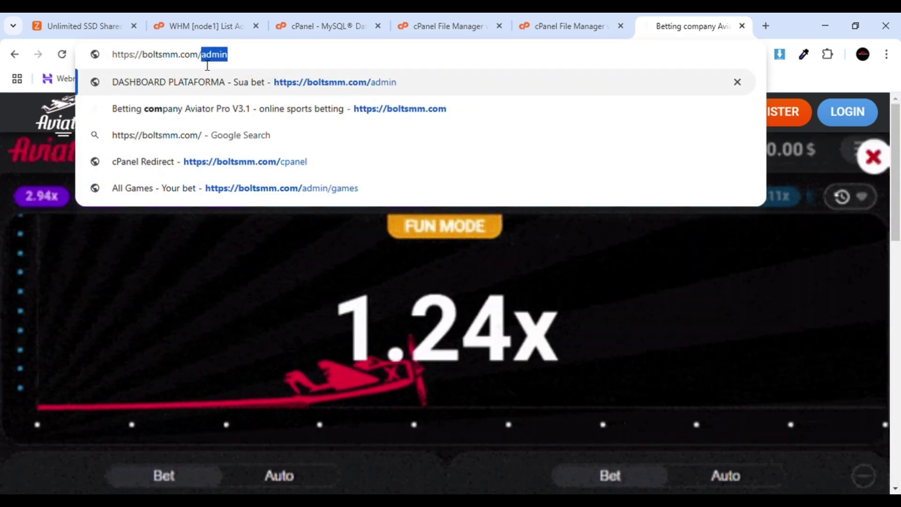
text(o)
key(BackSpace)
text(i)
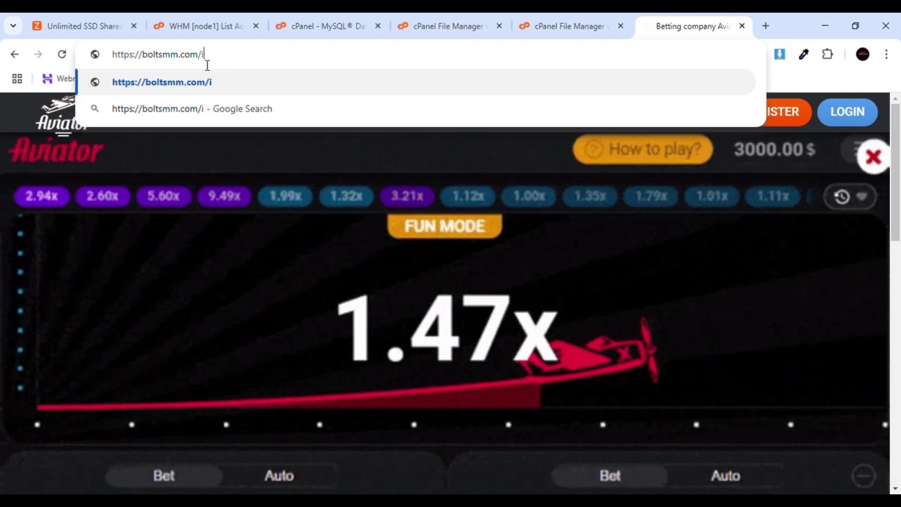
text(nstall)
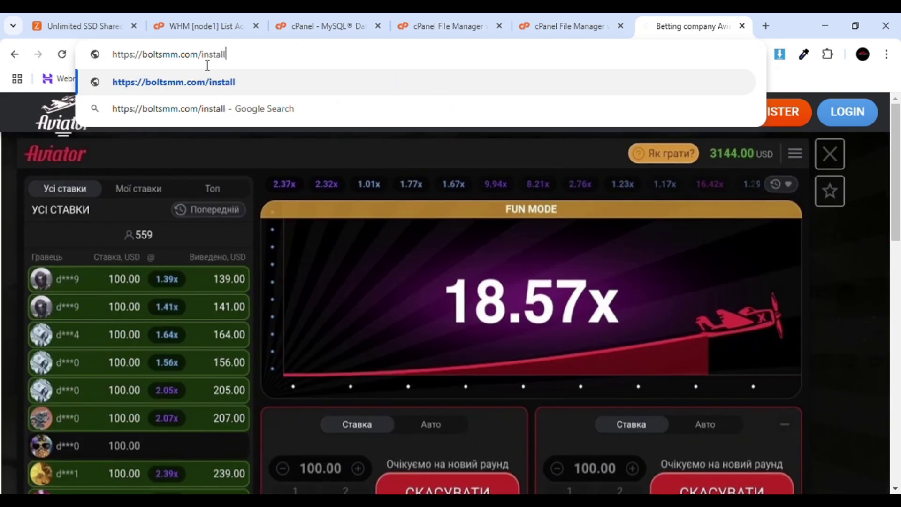
Step: Load boltsmm.com/install, accept the license, and pass the server and file-permission checks
key(Return)
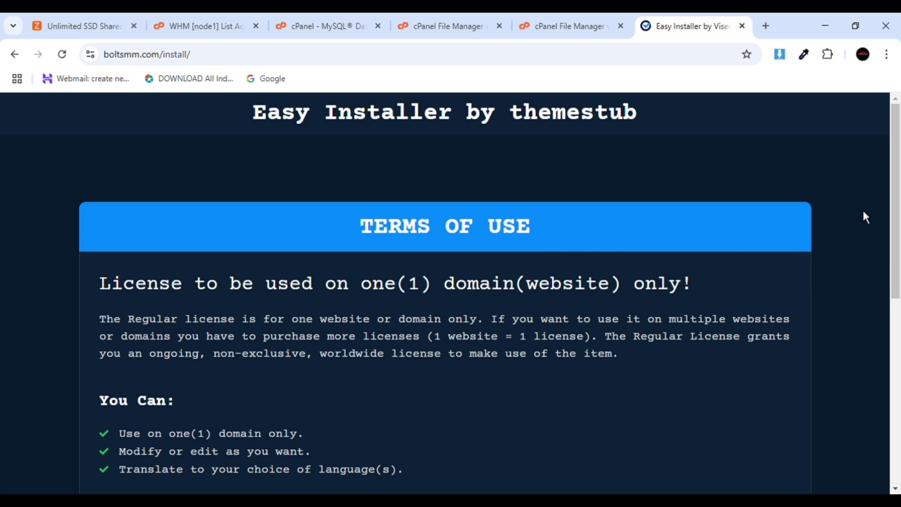
scroll(450, 291, down, 5)
scroll(450, 291, down, 3)
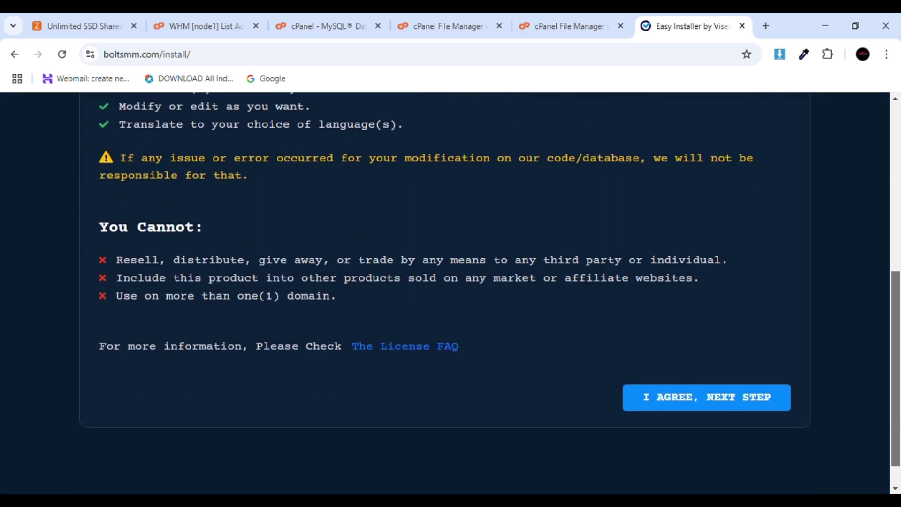
click(757, 413)
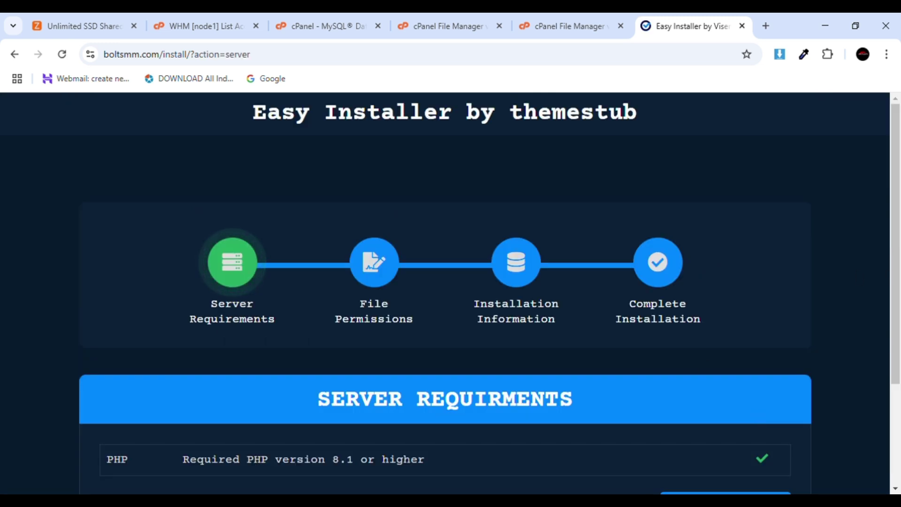
scroll(677, 343, down, 3)
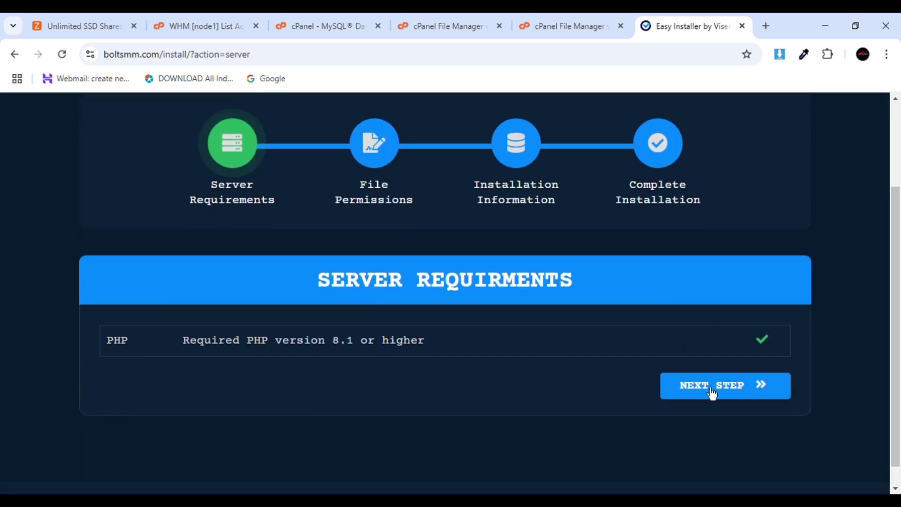
click(712, 394)
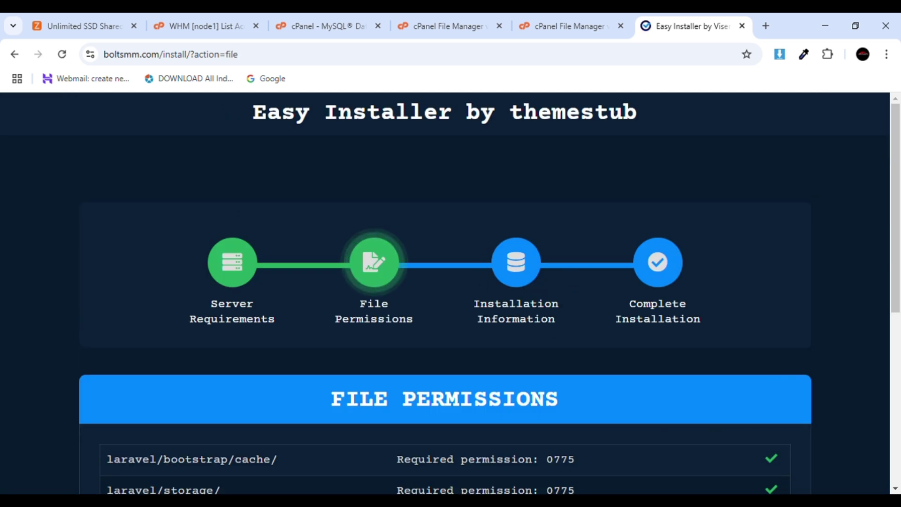
scroll(451, 291, down, 5)
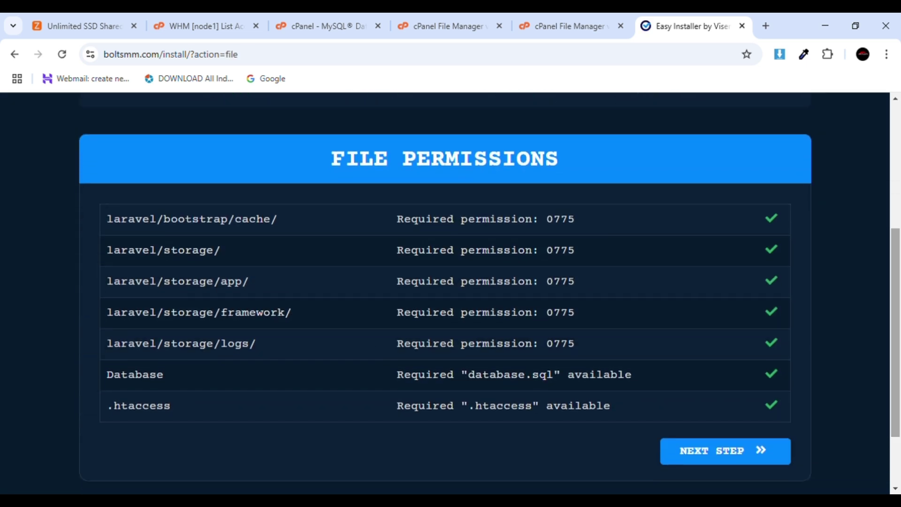
click(714, 465)
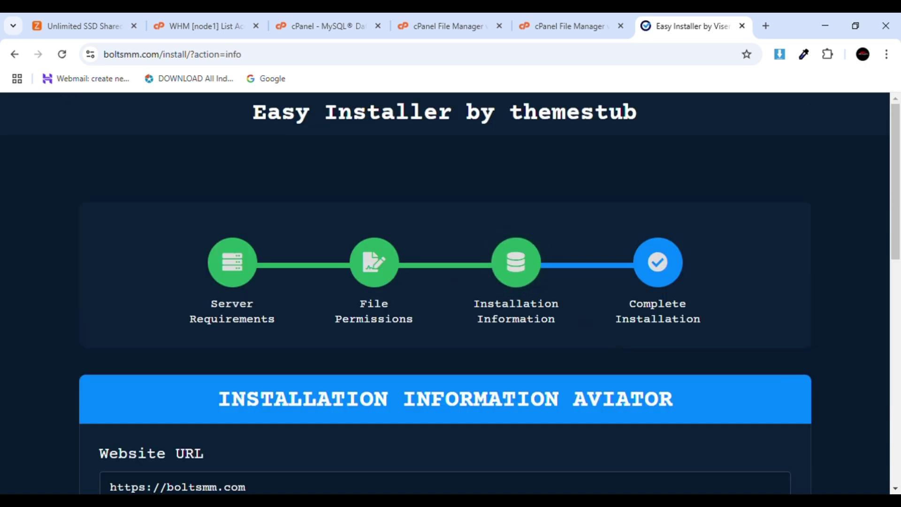
Step: Fill the purchase username from a saved suggestion and enter purchase code 'asdfgbn'
scroll(581, 316, down, 3)
scroll(451, 291, down, 1)
click(277, 390)
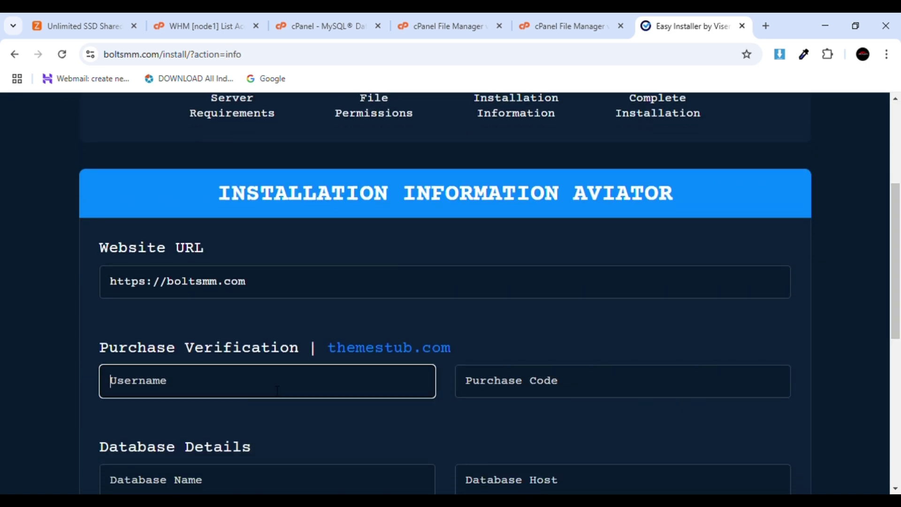
key(Down)
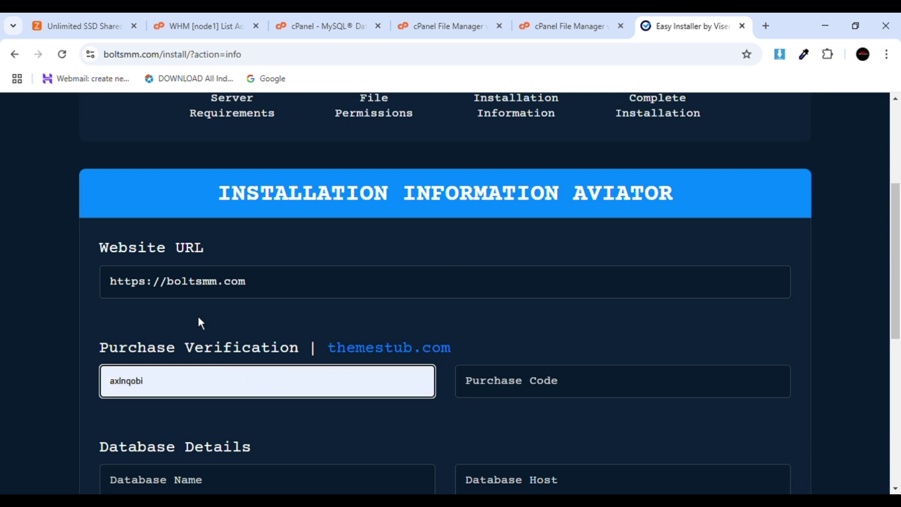
key(Return)
click(548, 398)
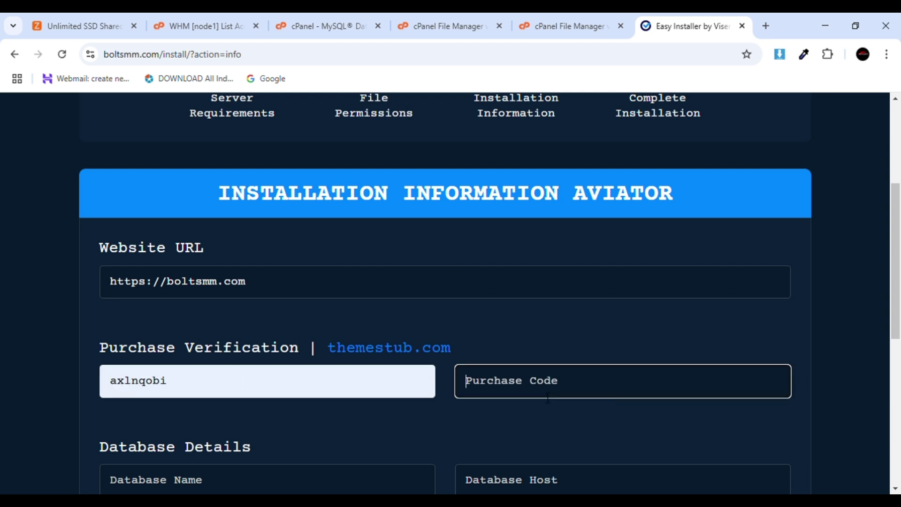
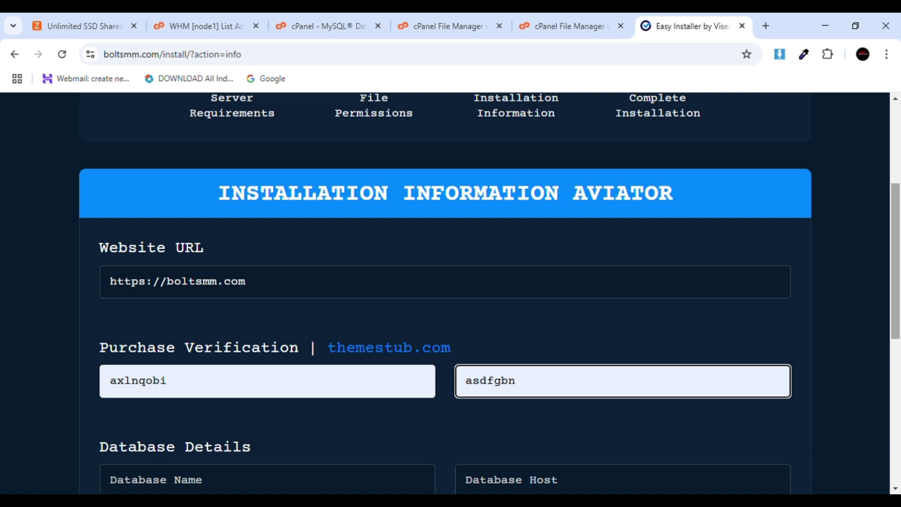
scroll(355, 334, down, 3)
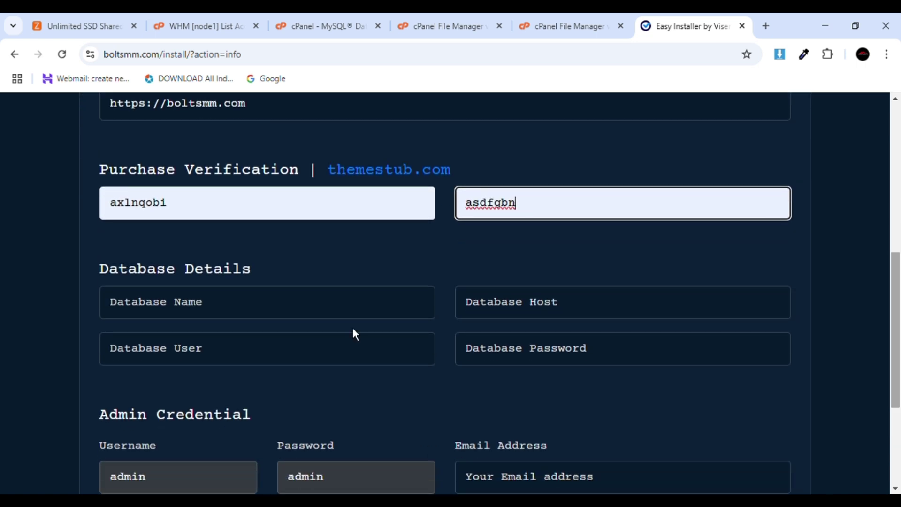
click(169, 324)
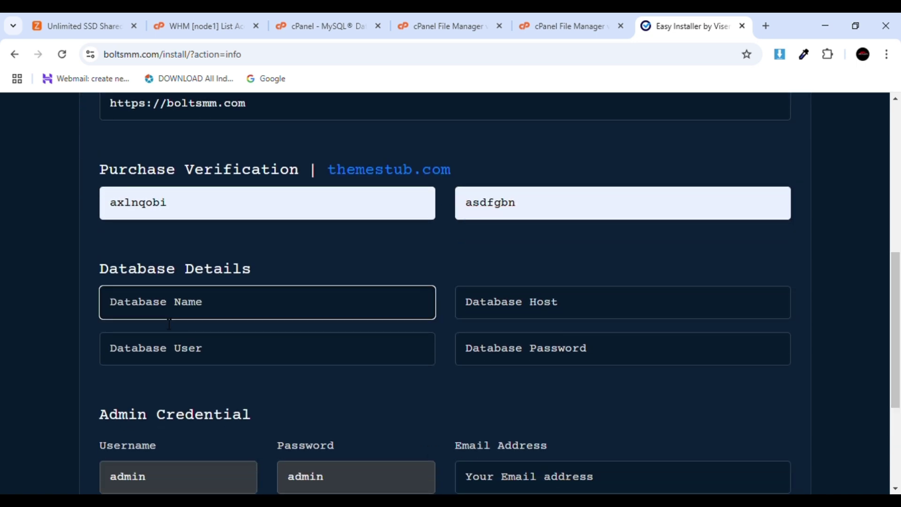
text(boltsmm_bob)
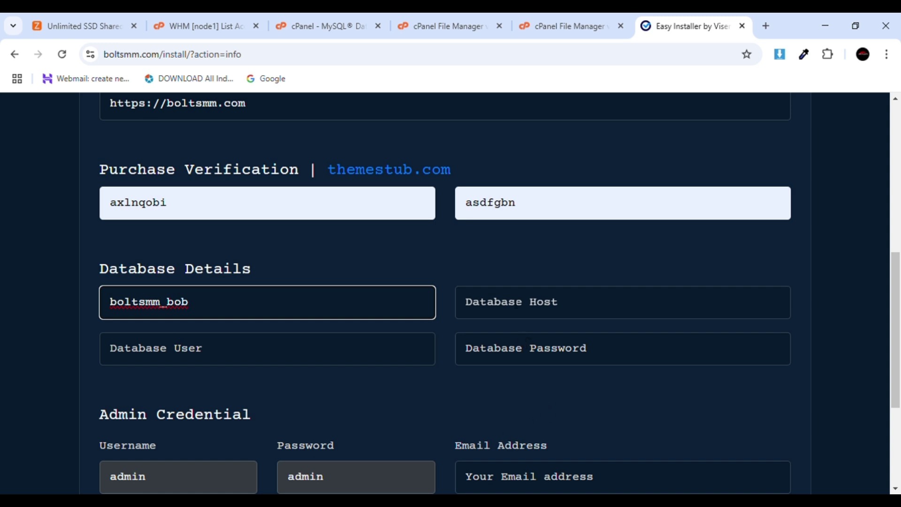
click(535, 307)
click(544, 337)
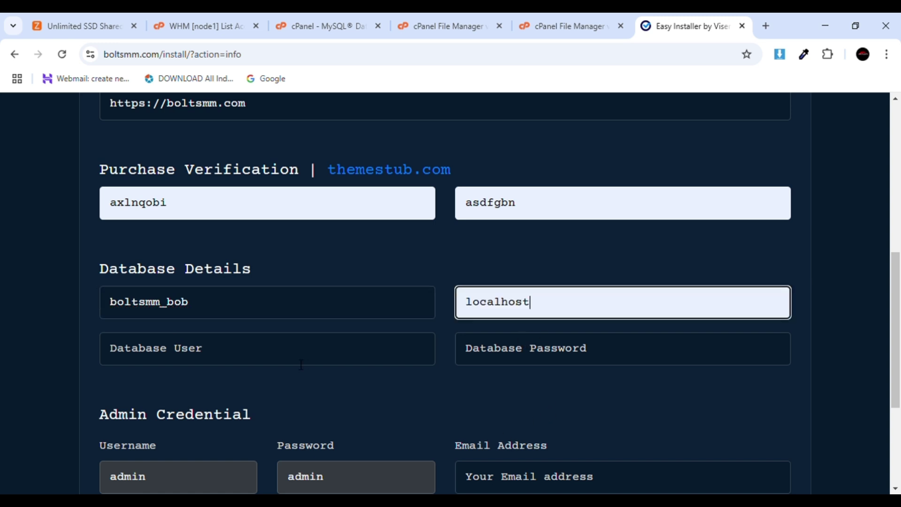
click(282, 360)
text(boltsmm_bob)
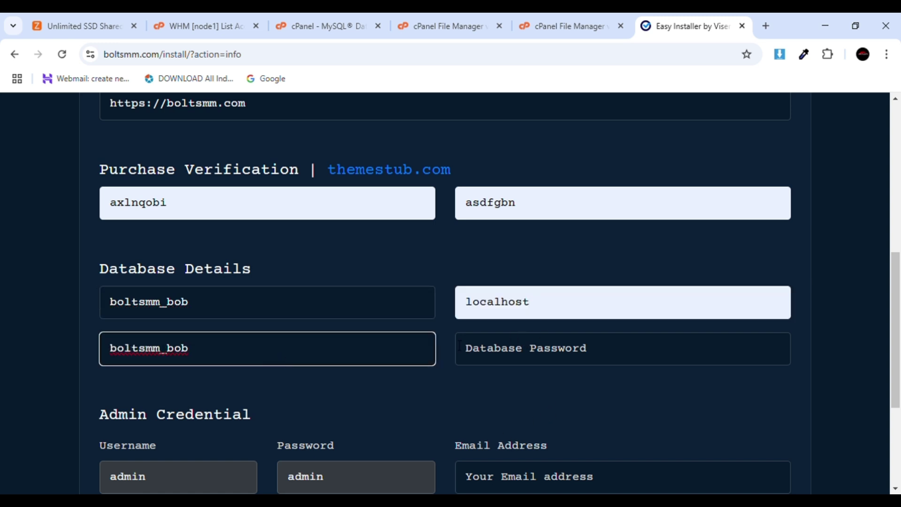
click(533, 342)
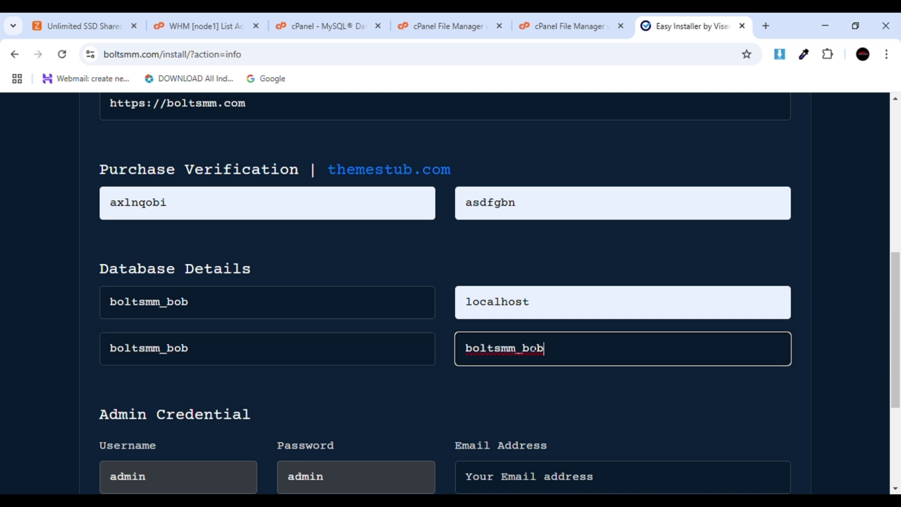
Step: Fill the admin email field from the browser's saved suggestion
scroll(869, 386, down, 3)
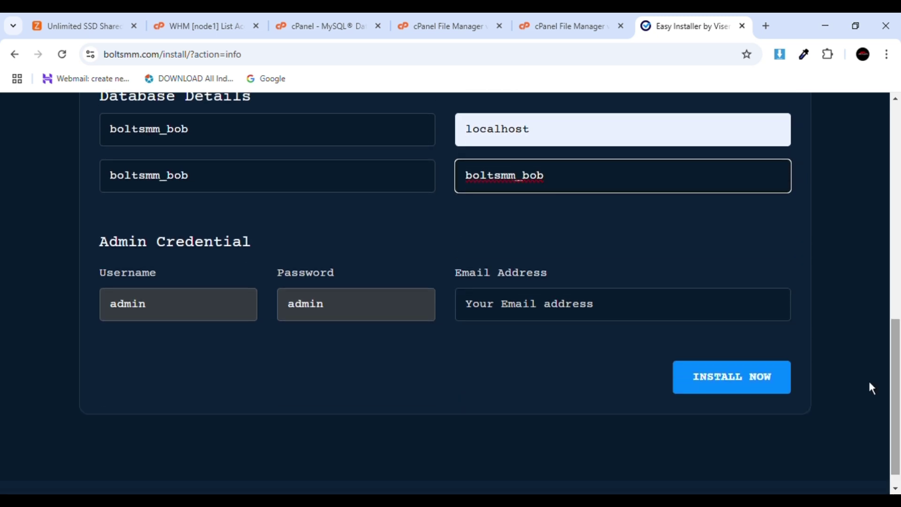
click(503, 323)
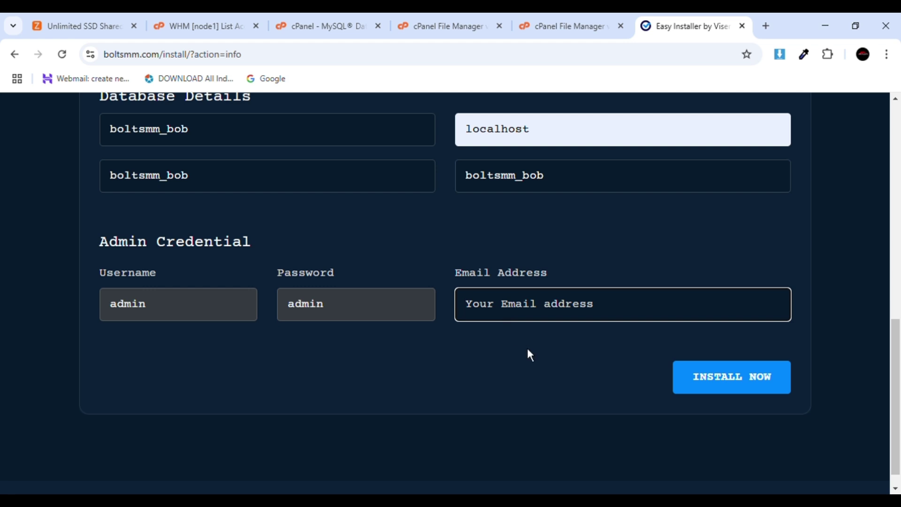
key(Down)
key(Return)
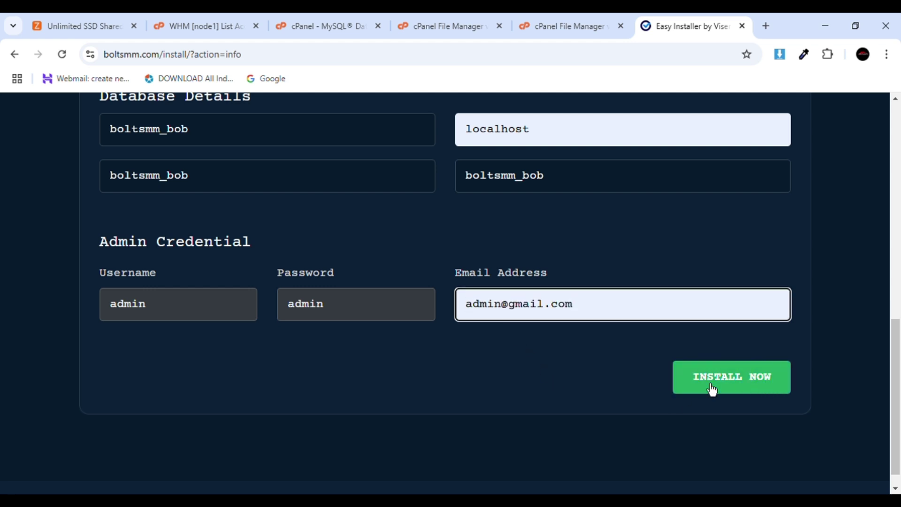
Step: Run the Aviator installation and select the success page's 'delete the install folder' reminder
click(713, 390)
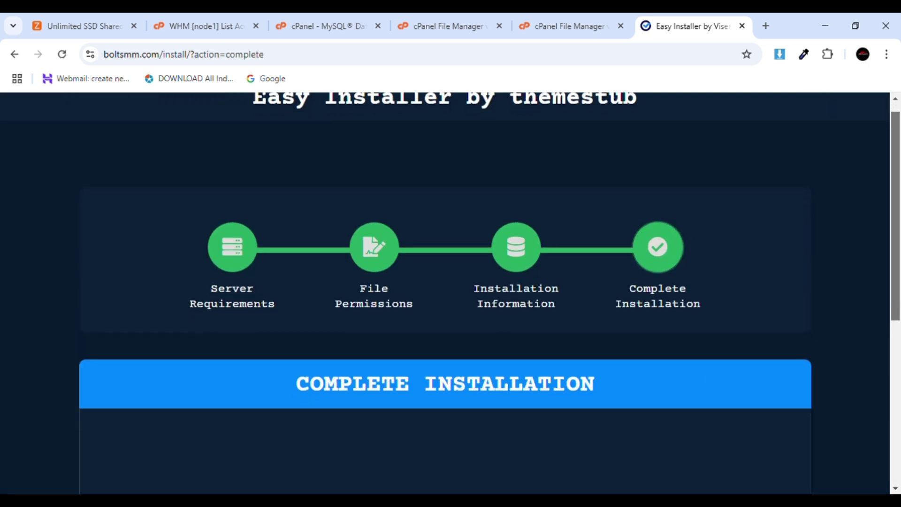
scroll(378, 338, down, 5)
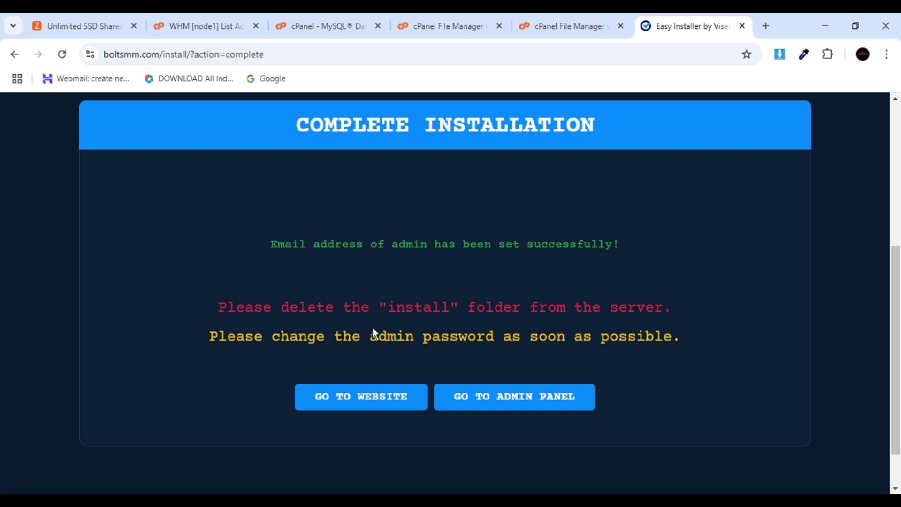
triple_click(370, 314)
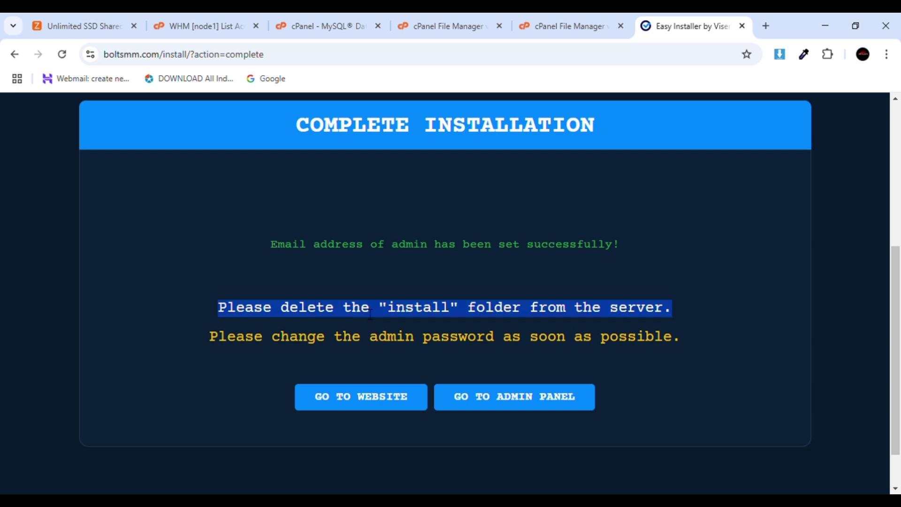
Step: Delete the install folder from public_html in File Manager, moving it to the trash
click(494, 21)
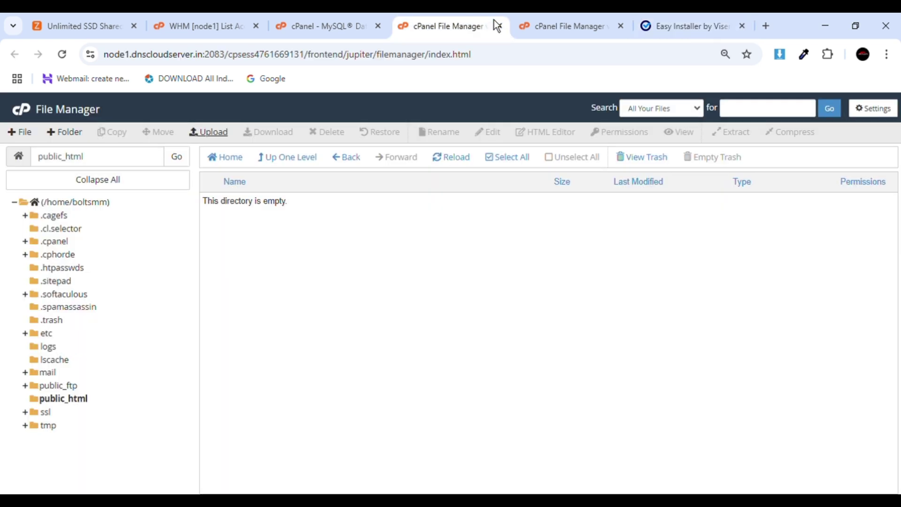
click(64, 406)
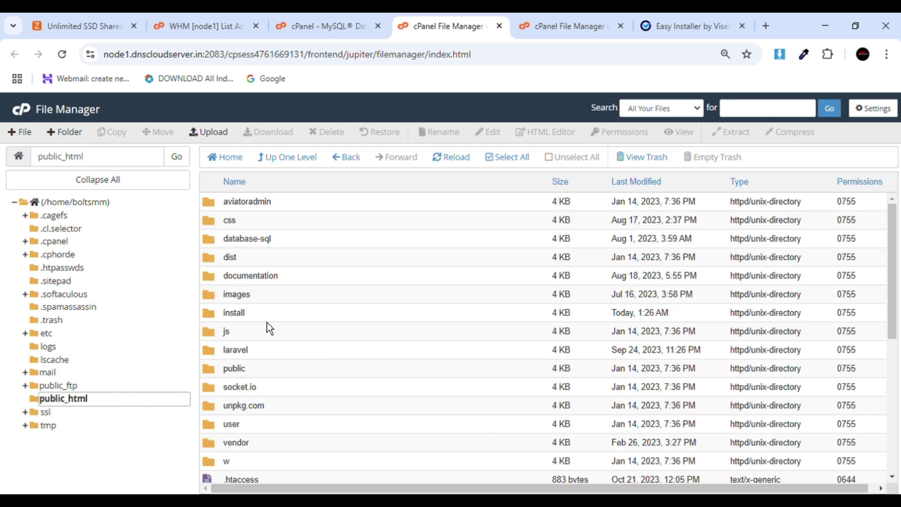
click(267, 321)
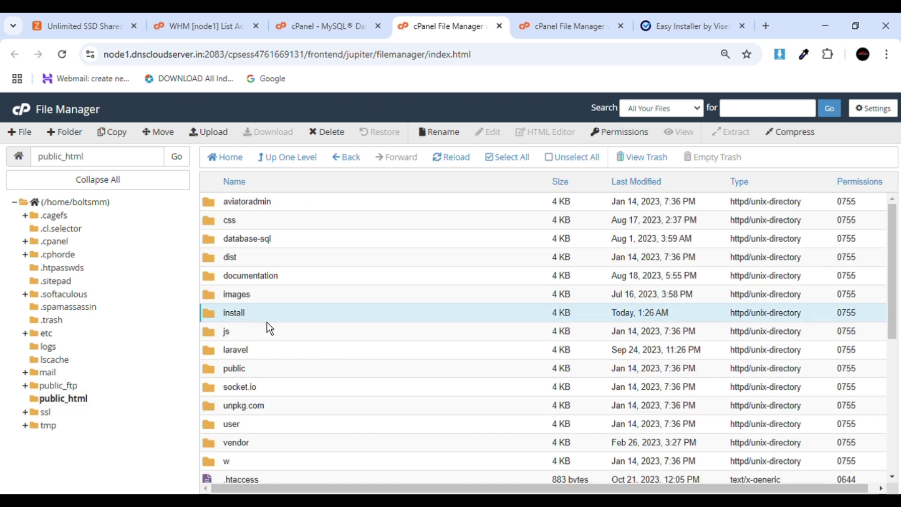
click(329, 133)
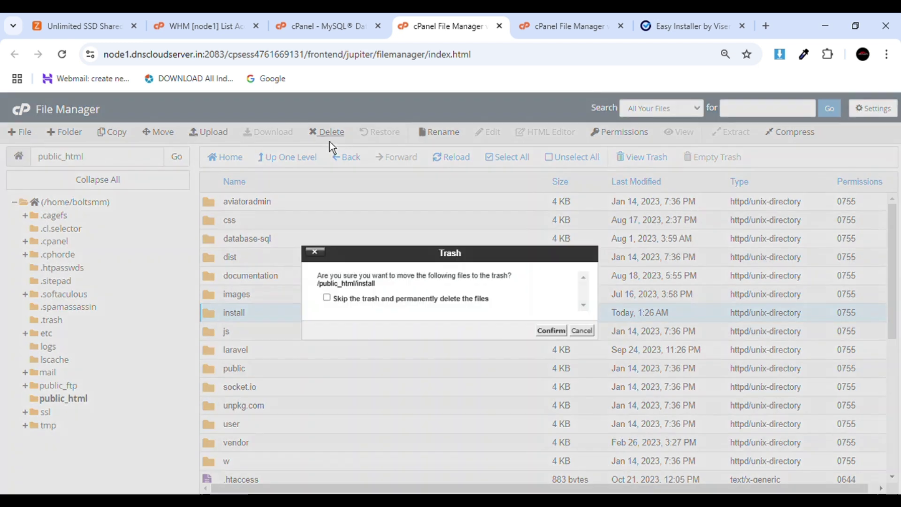
click(550, 331)
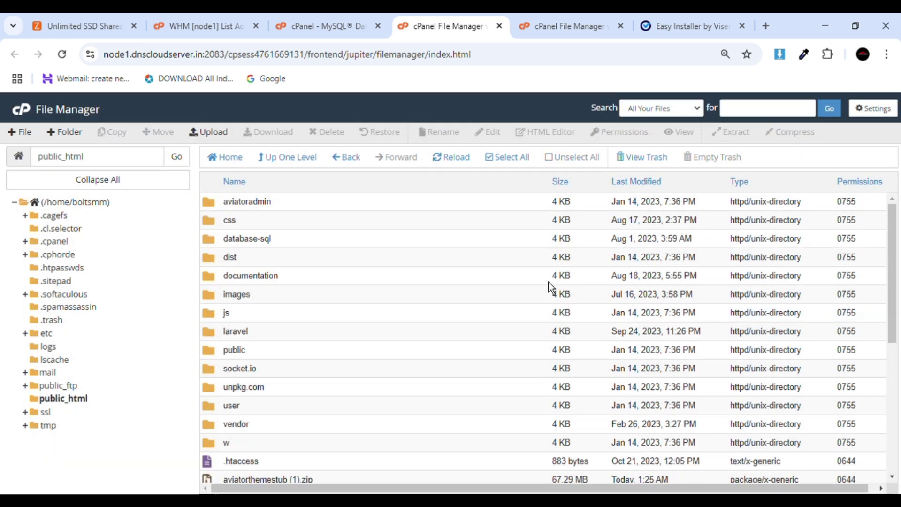
Step: Open the newly installed boltsmm.com site from the installer and bring up its registration form
click(737, 23)
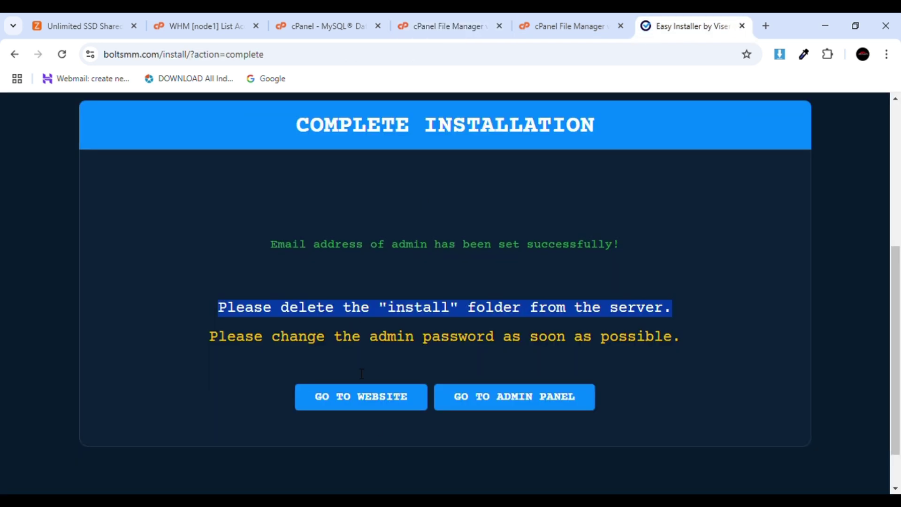
click(374, 413)
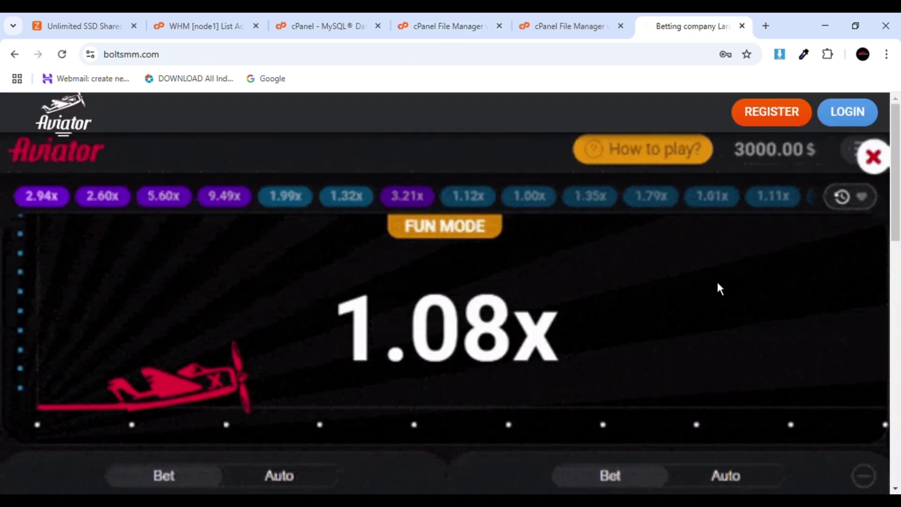
click(772, 123)
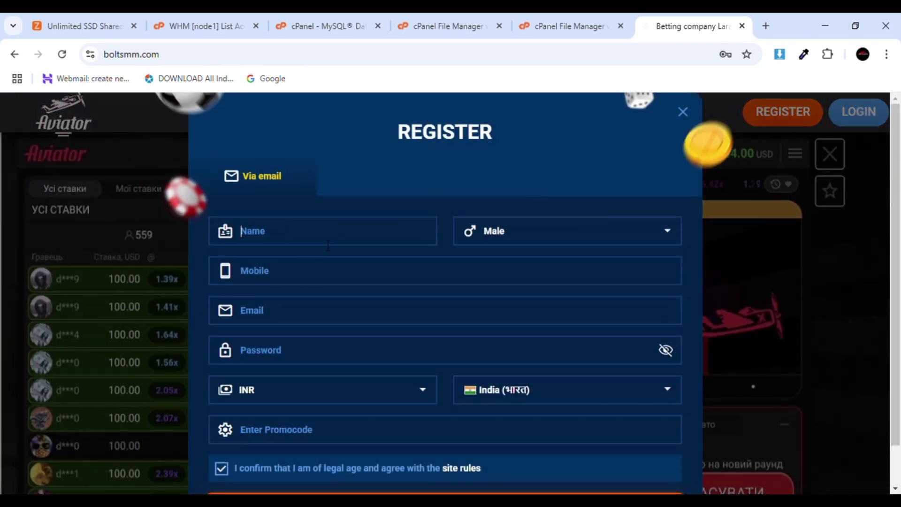
click(337, 258)
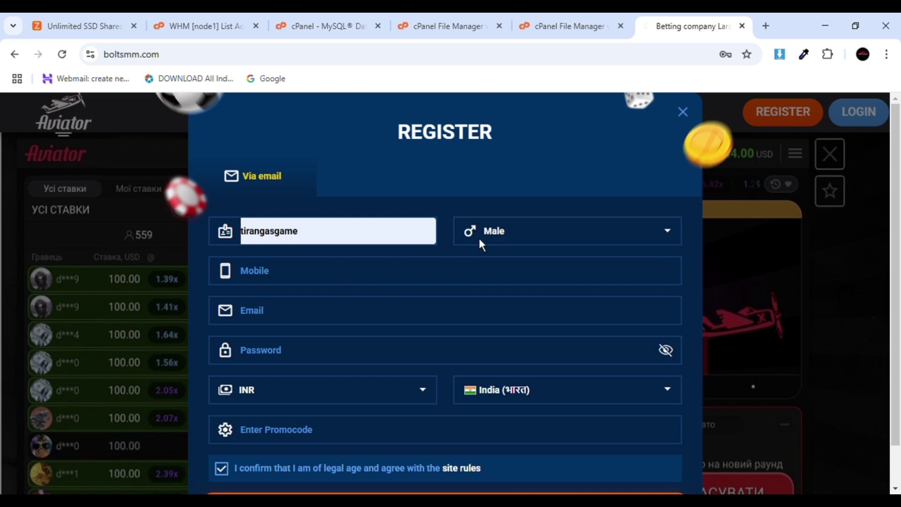
click(244, 281)
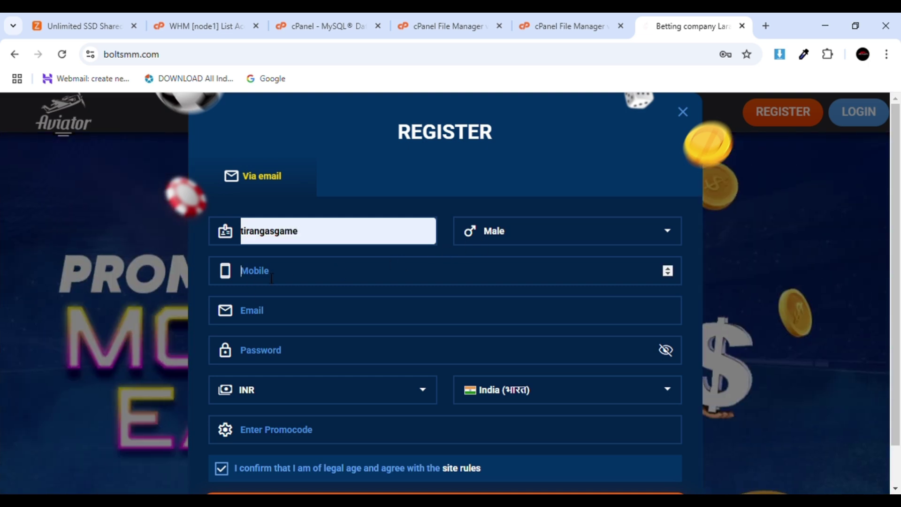
click(322, 303)
click(284, 313)
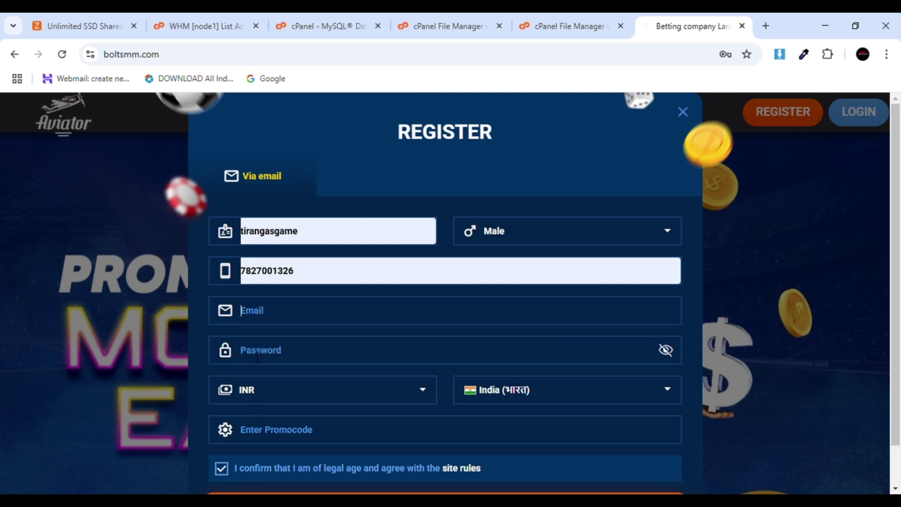
click(263, 310)
text(c)
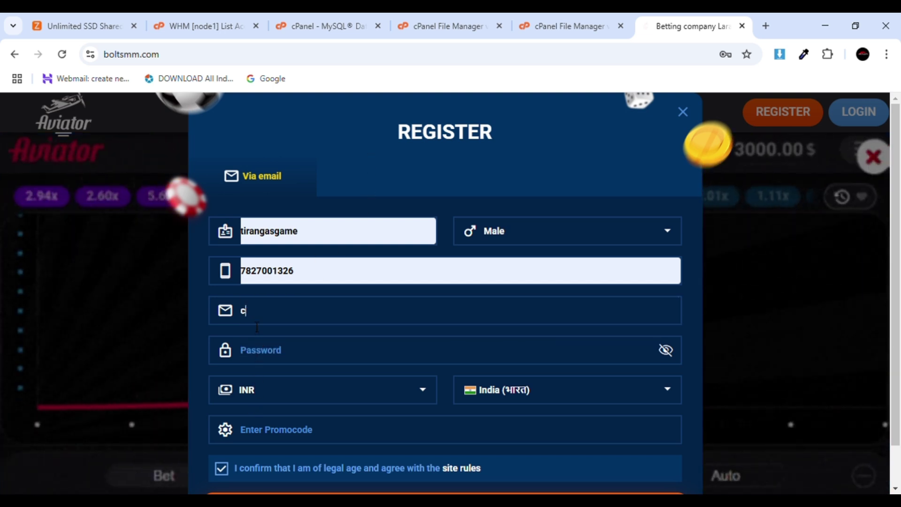
click(345, 368)
click(356, 342)
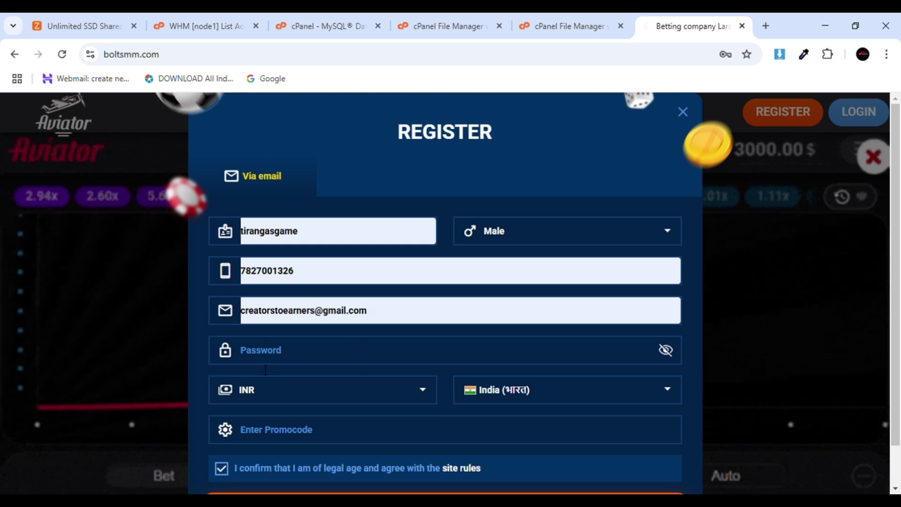
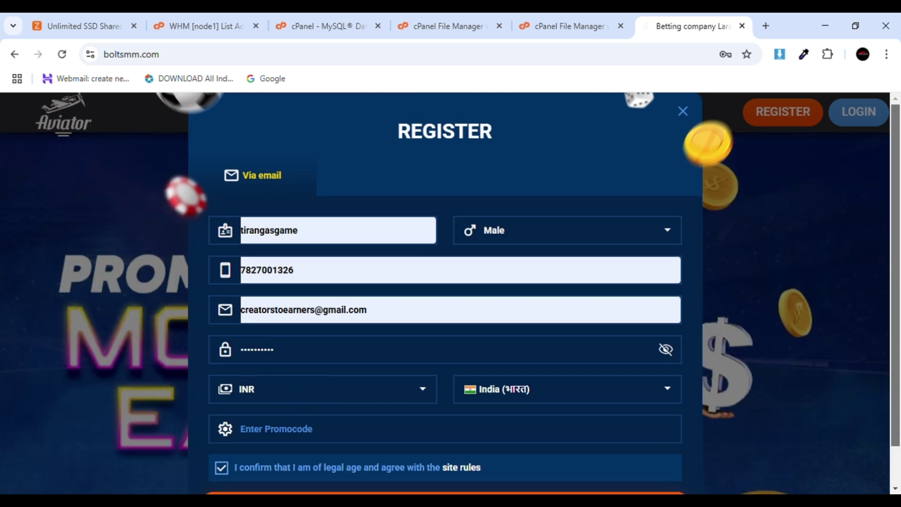
scroll(517, 394, down, 1)
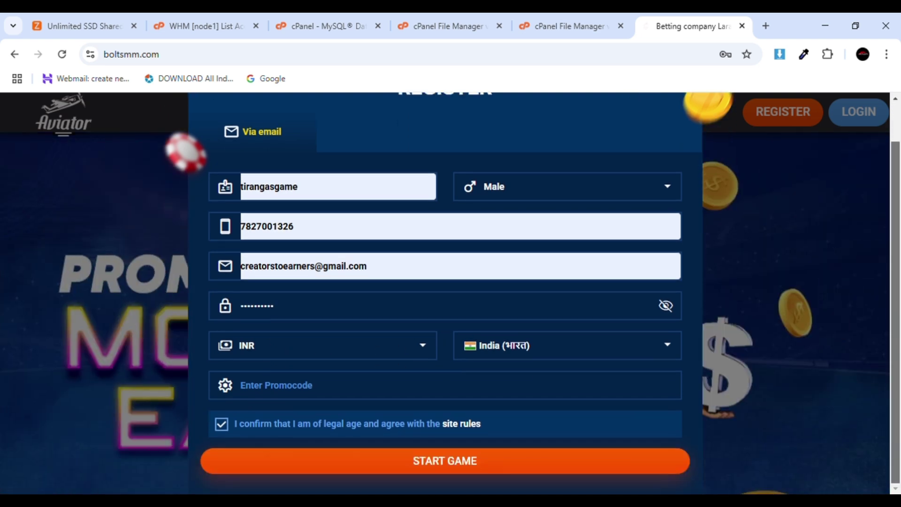
click(440, 460)
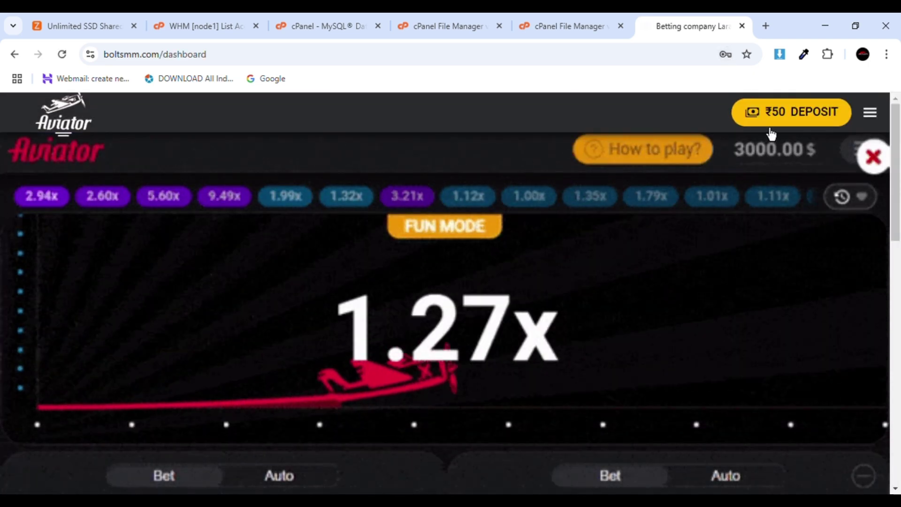
Step: Place a ₹10 Aviator bet, cash out at 1.28x for a ₹53 balance, then sign out
scroll(275, 274, down, 7)
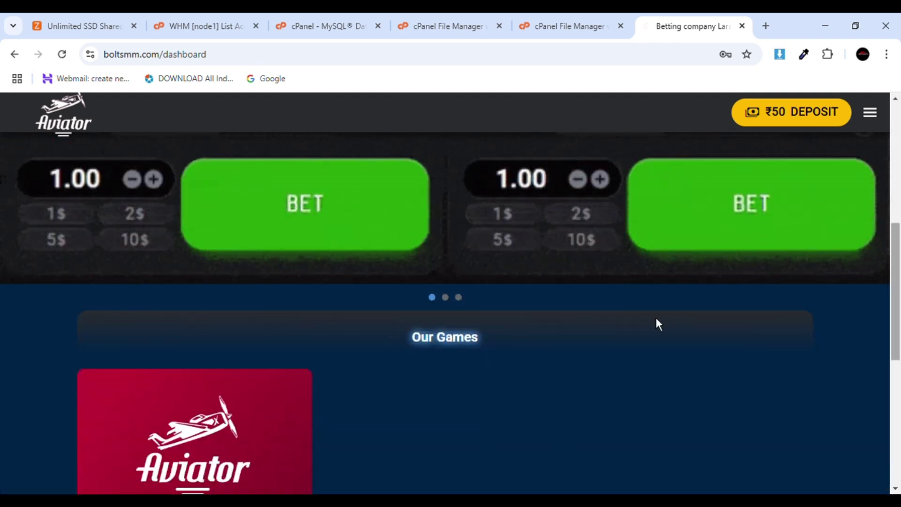
scroll(598, 155, down, 7)
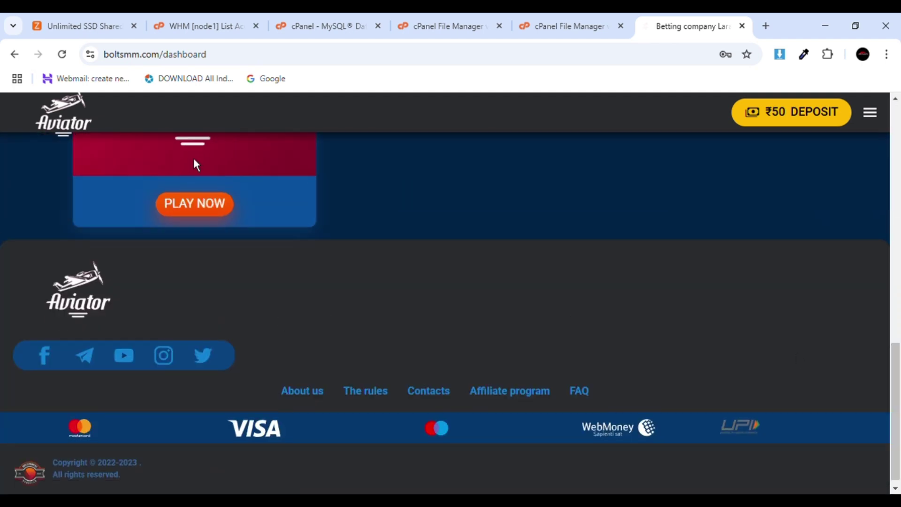
click(196, 210)
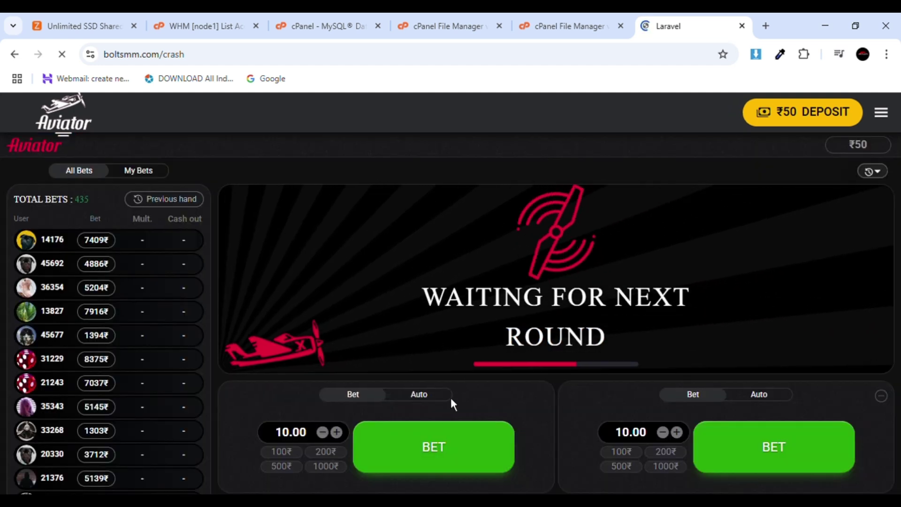
click(445, 432)
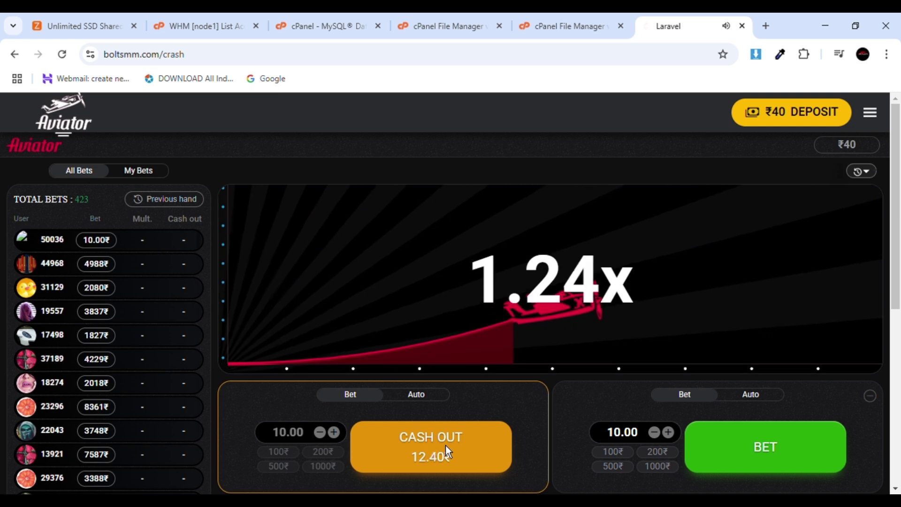
click(446, 444)
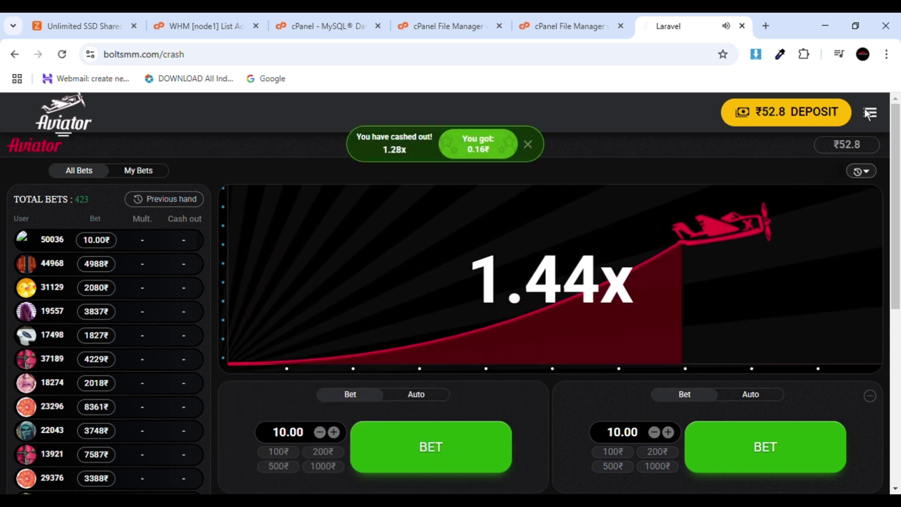
click(870, 114)
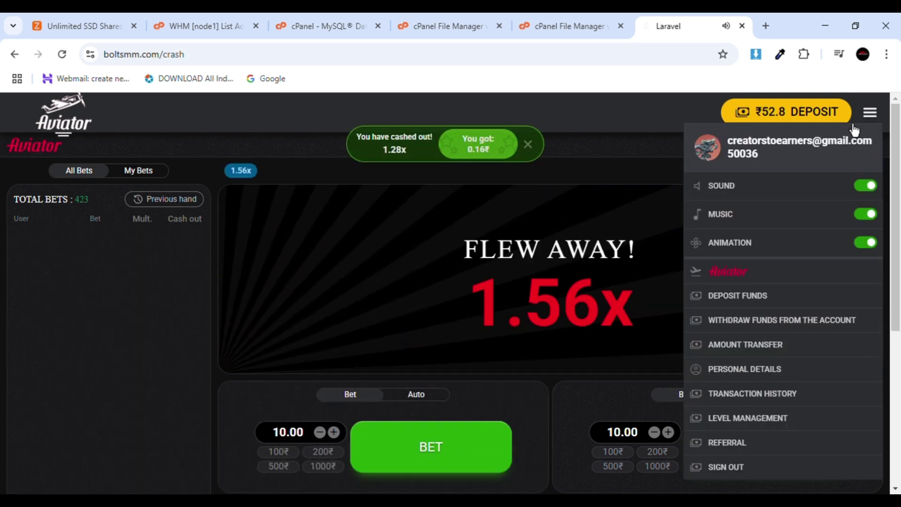
click(764, 469)
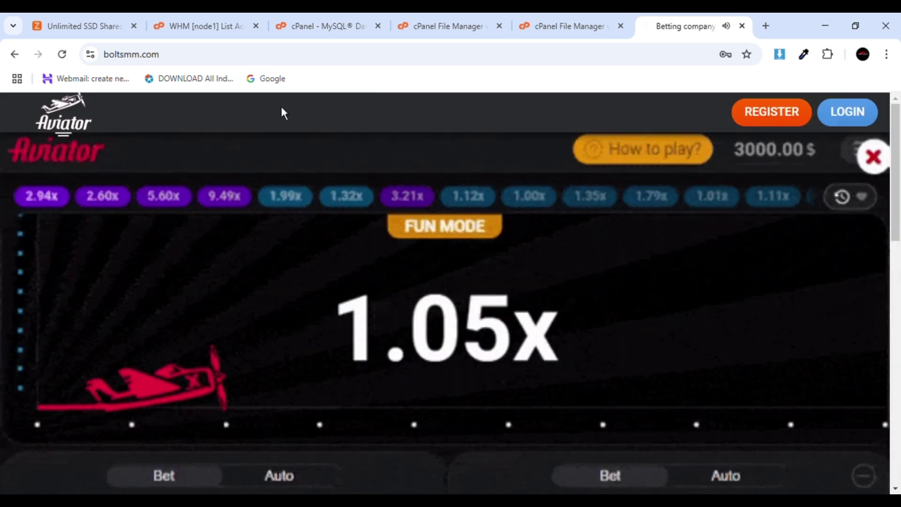
Step: Load boltsmm.com/admin to bring up the admin login page
click(202, 61)
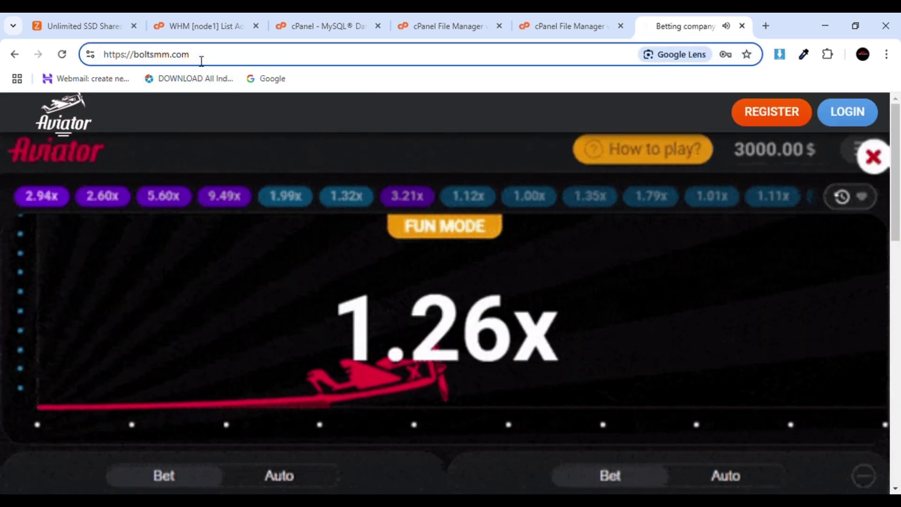
text(/admin)
key(Return)
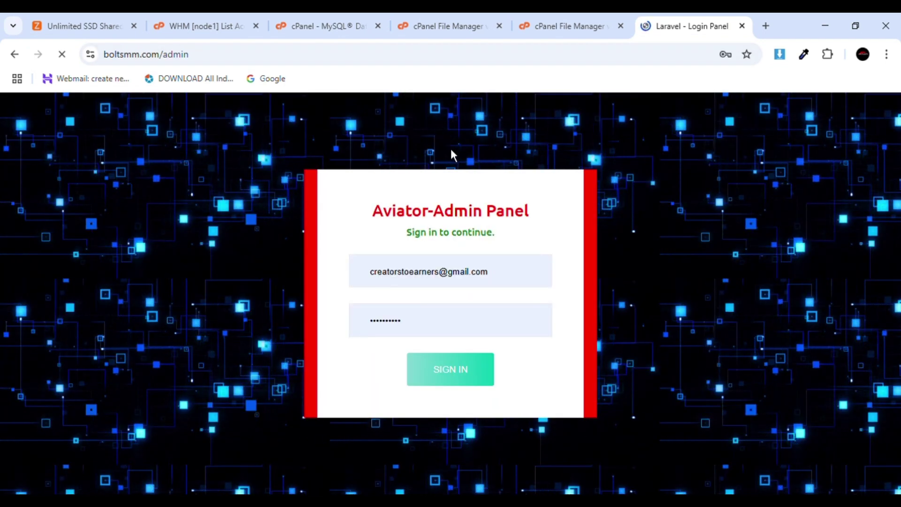
Step: Return to the cPanel tab, reload it, and scroll toward the Databases section
click(350, 23)
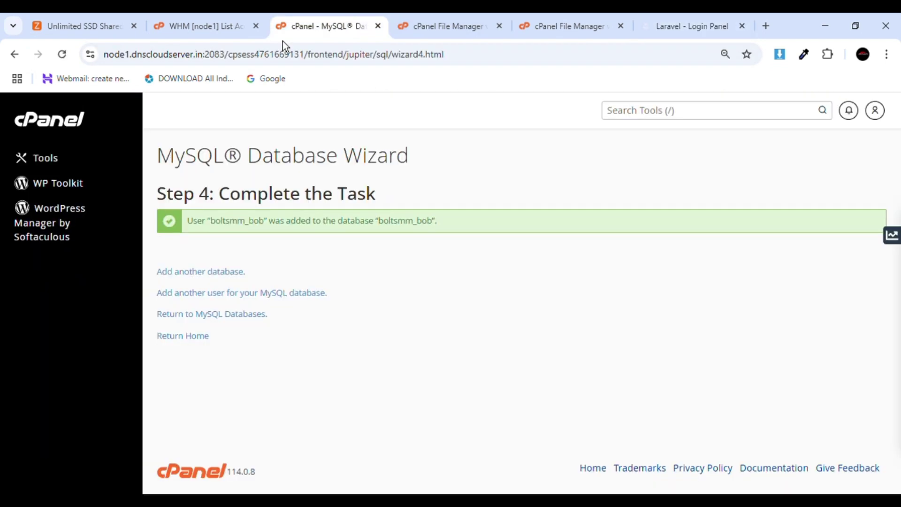
key(F5)
scroll(405, 289, down, 6)
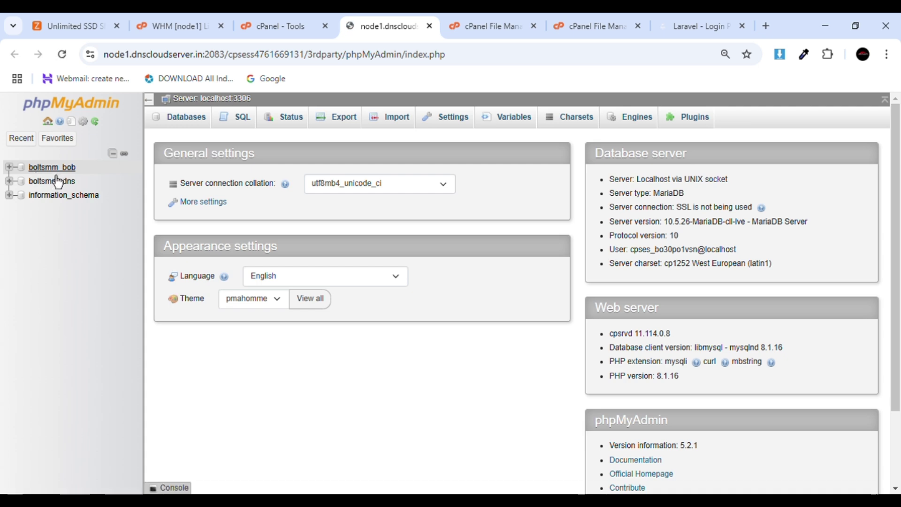
Step: Copy user 50036's password hash from the boltsmm_bob users table, then return to the listing
click(57, 173)
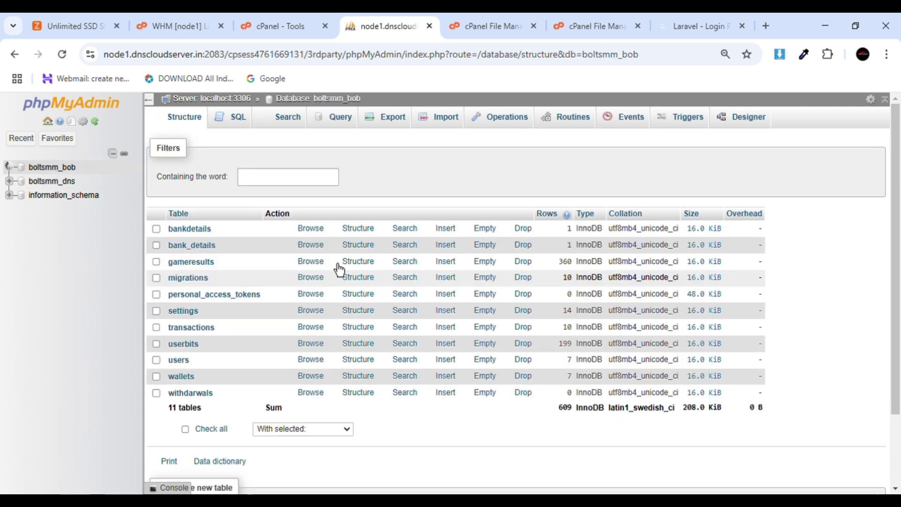
click(180, 367)
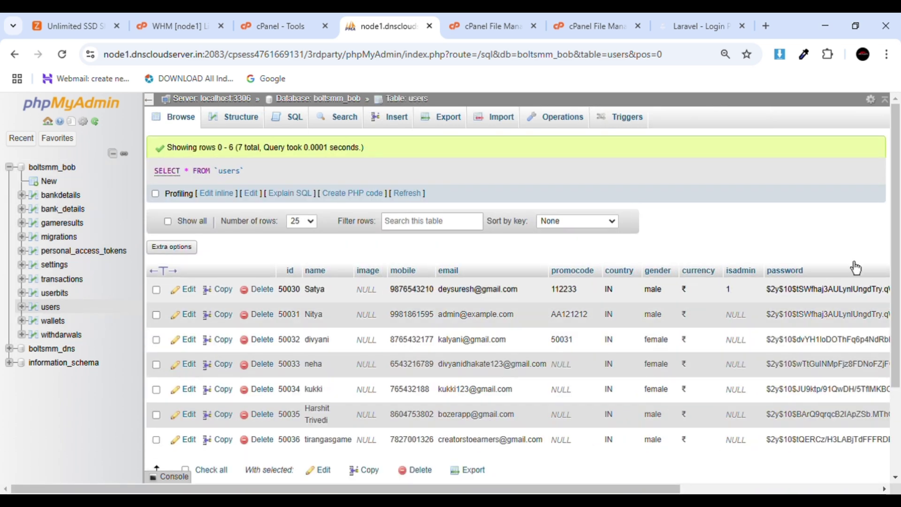
scroll(240, 344, down, 2)
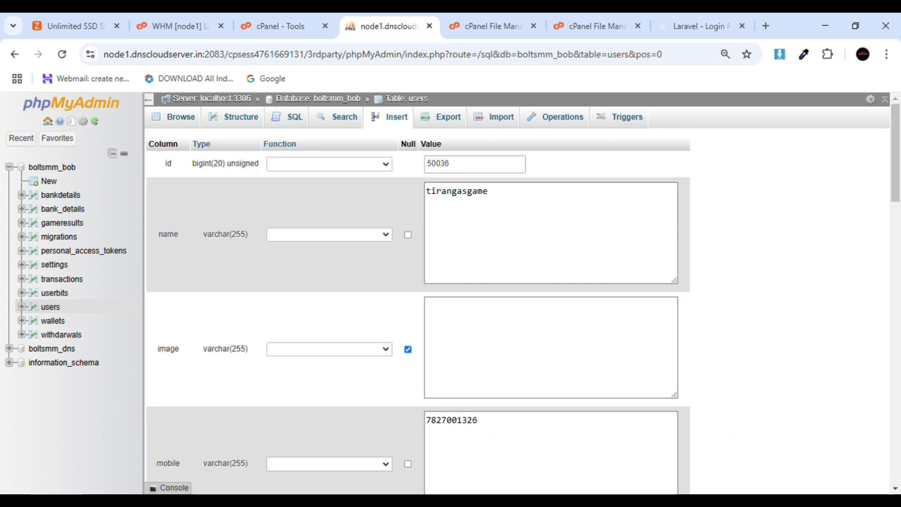
scroll(417, 310, down, 1)
scroll(418, 310, down, 4)
scroll(418, 310, down, 5)
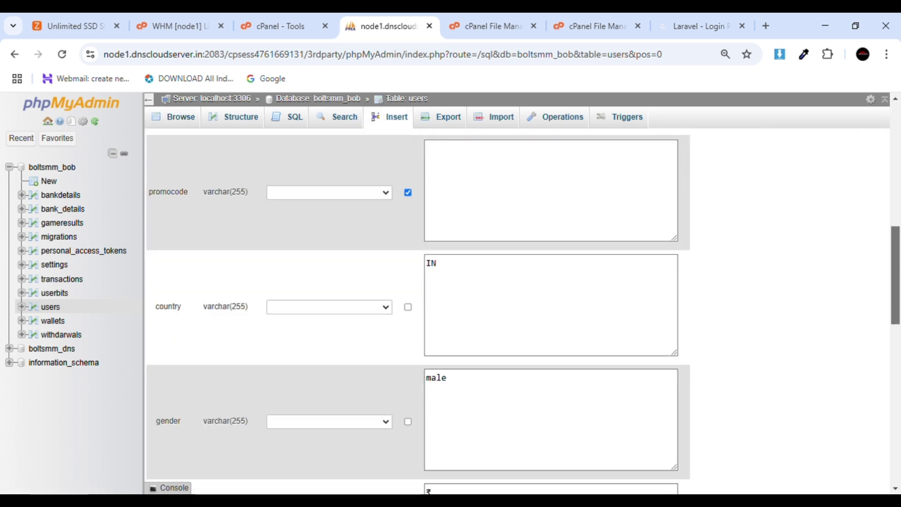
scroll(418, 310, down, 5)
scroll(549, 329, down, 3)
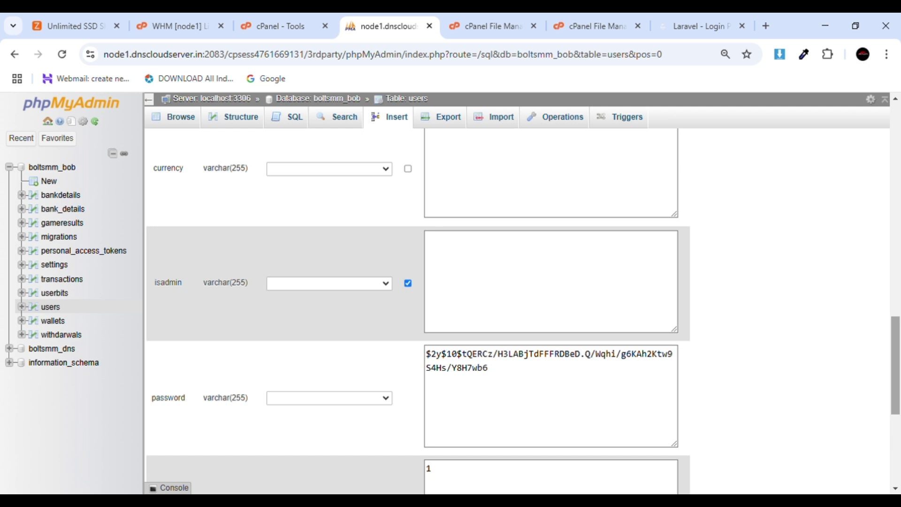
triple_click(542, 385)
key(ctrl+c)
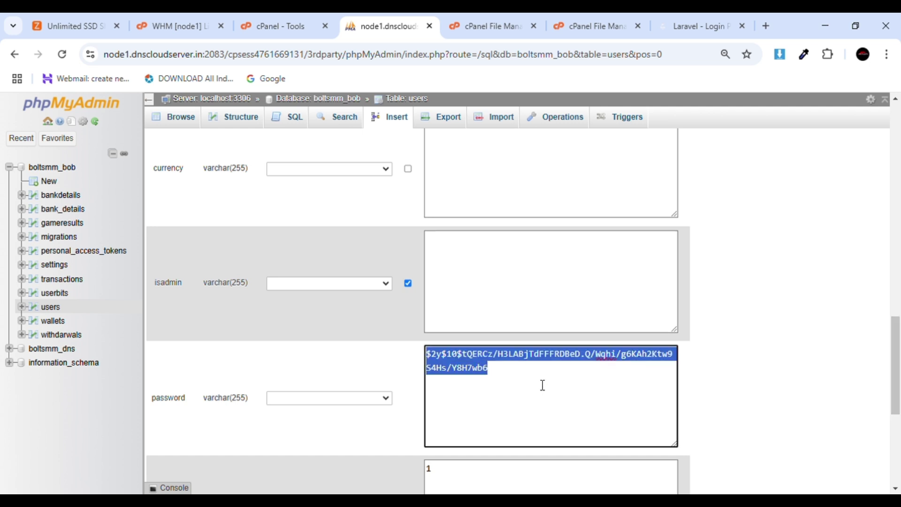
click(56, 308)
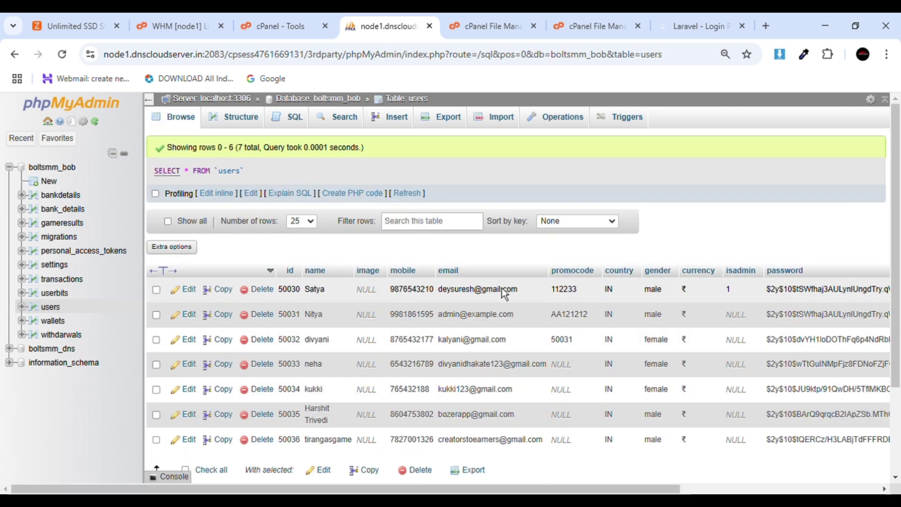
Step: Paste the copied hash into user 50030's password, save the row, and select its email
click(187, 289)
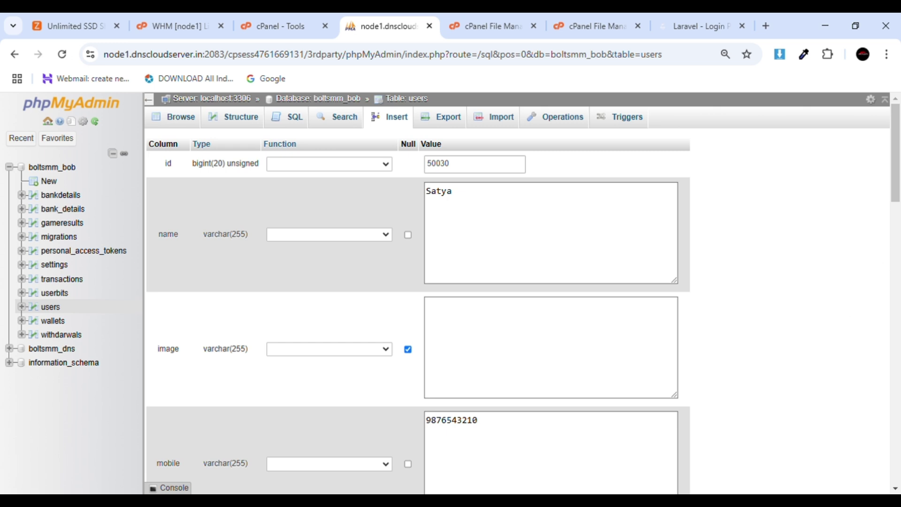
scroll(417, 309, down, 6)
scroll(417, 310, down, 2)
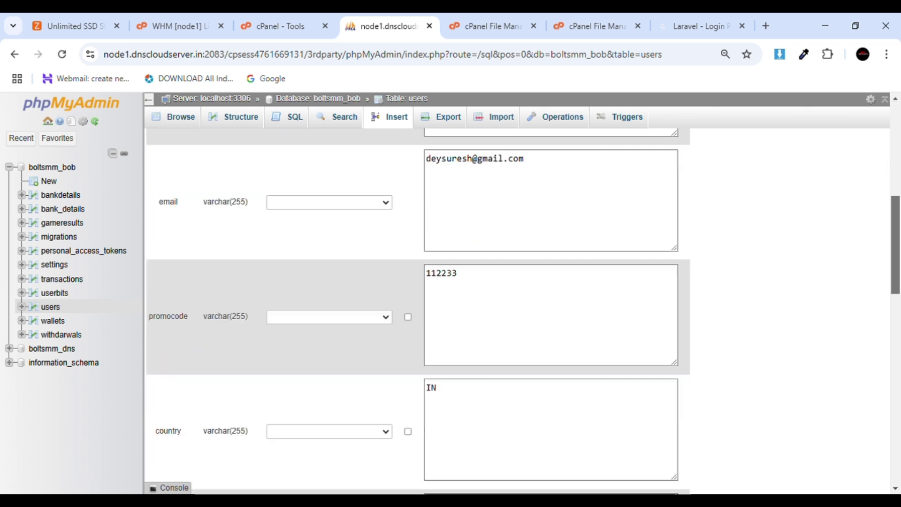
scroll(418, 310, down, 5)
scroll(418, 310, down, 2)
scroll(418, 310, down, 3)
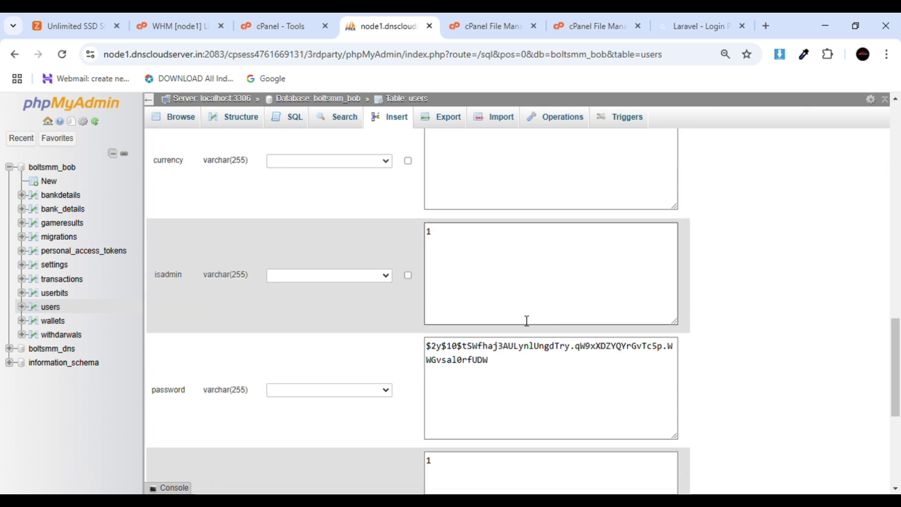
click(513, 359)
key(ctrl+a)
key(ctrl+v)
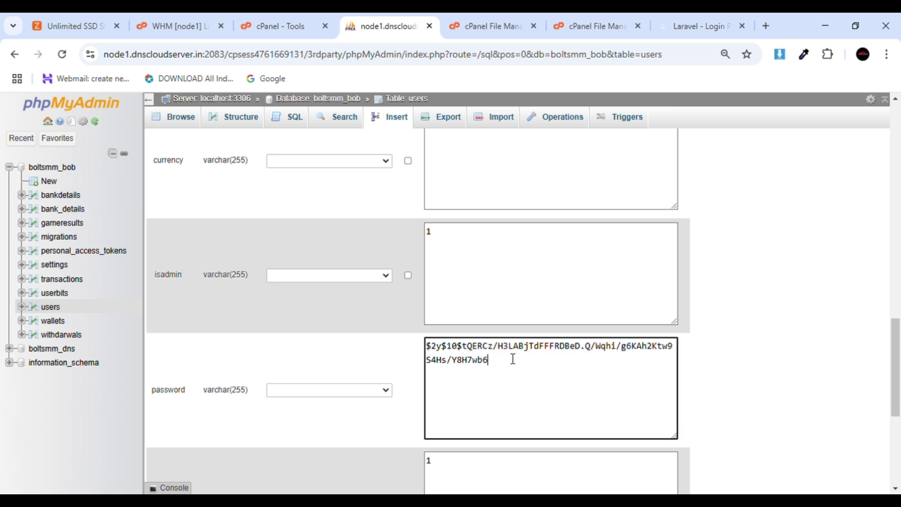
drag(896, 366, 895, 432)
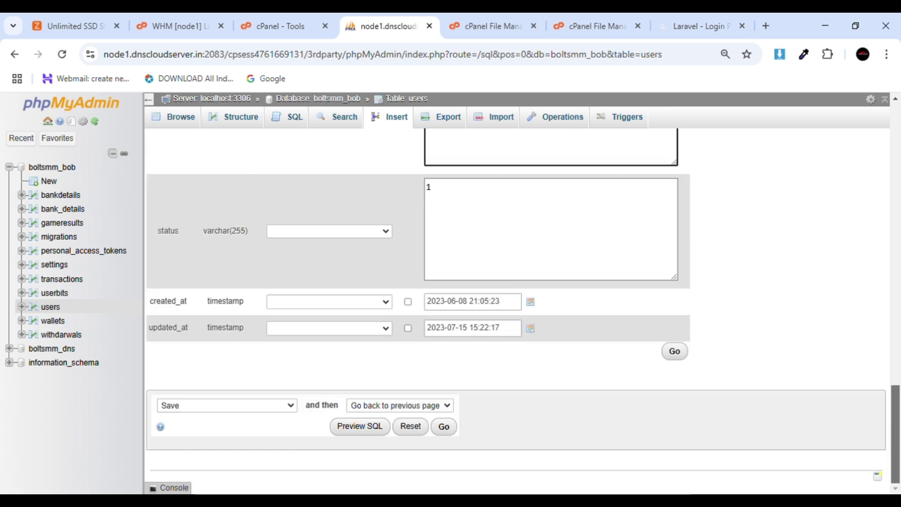
click(446, 434)
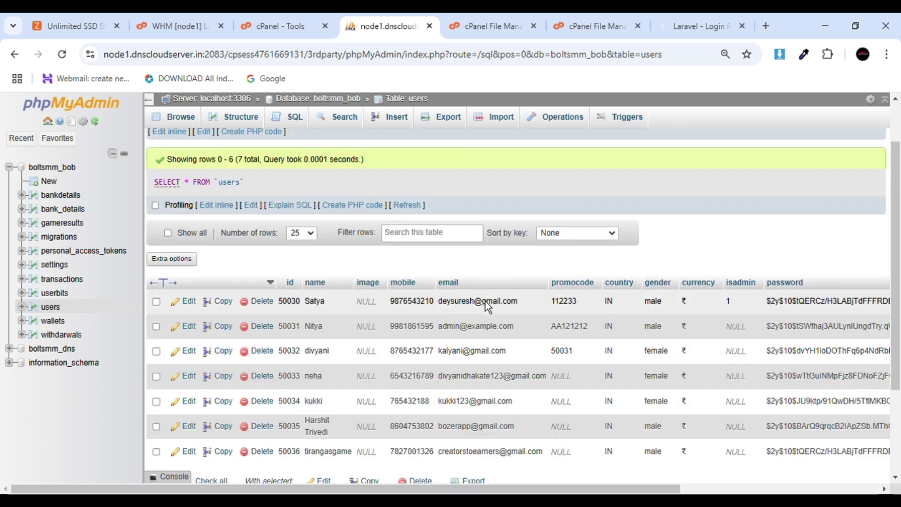
double_click(484, 300)
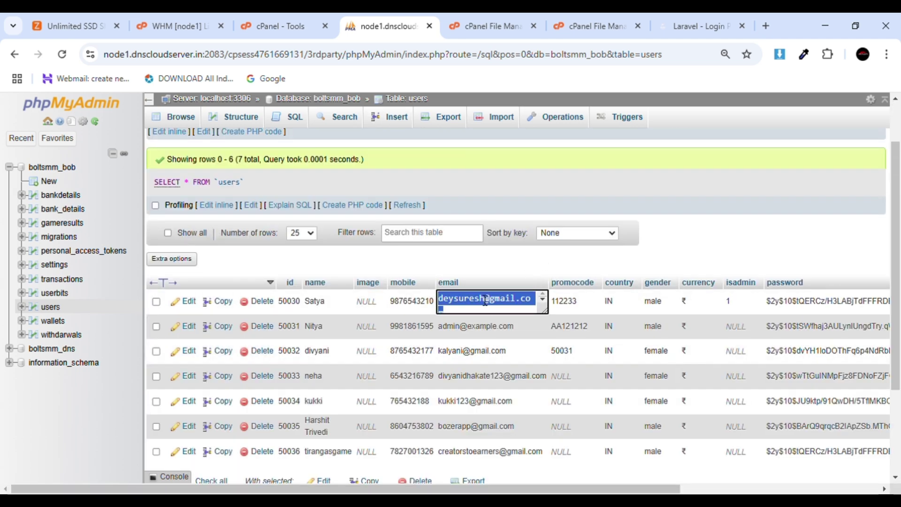
click(667, 20)
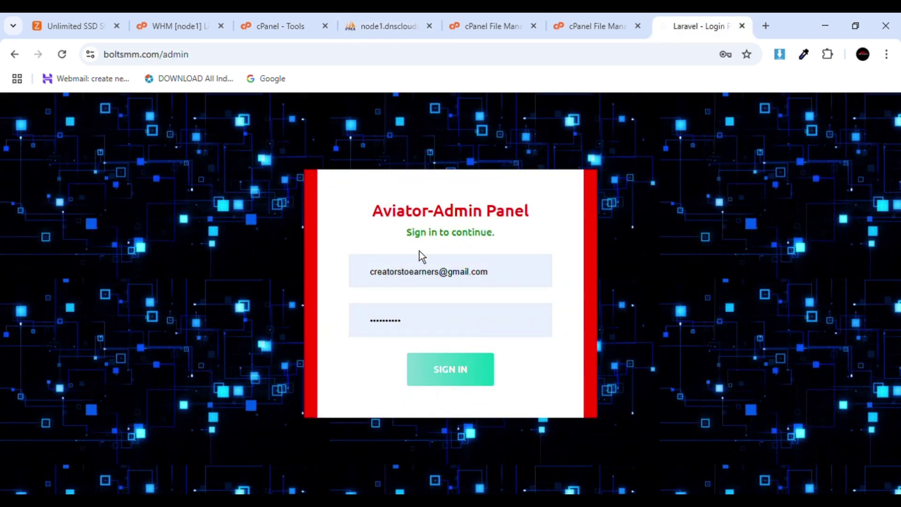
double_click(435, 277)
key(ctrl+a)
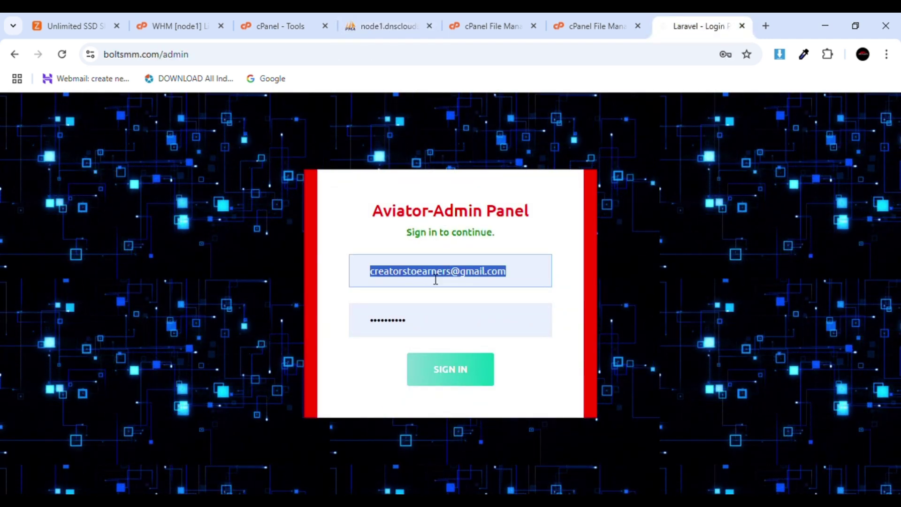
double_click(389, 325)
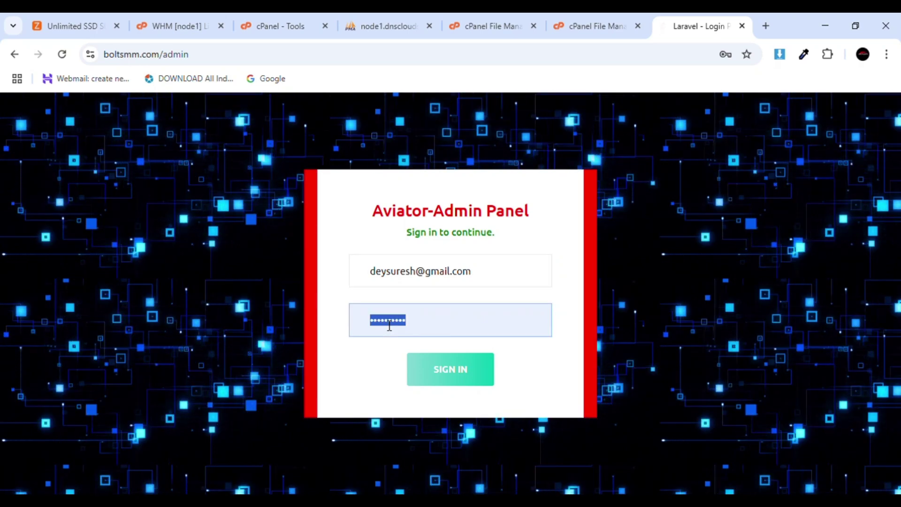
click(446, 379)
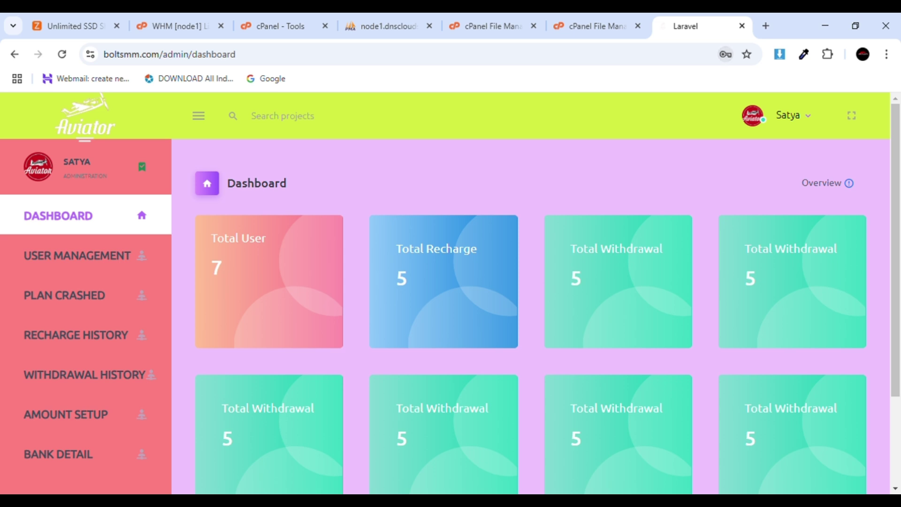
Step: Open the user management section and highlight the Rule 1 to Rule 4 explanations on the Plan Crashed page
scroll(649, 200, down, 3)
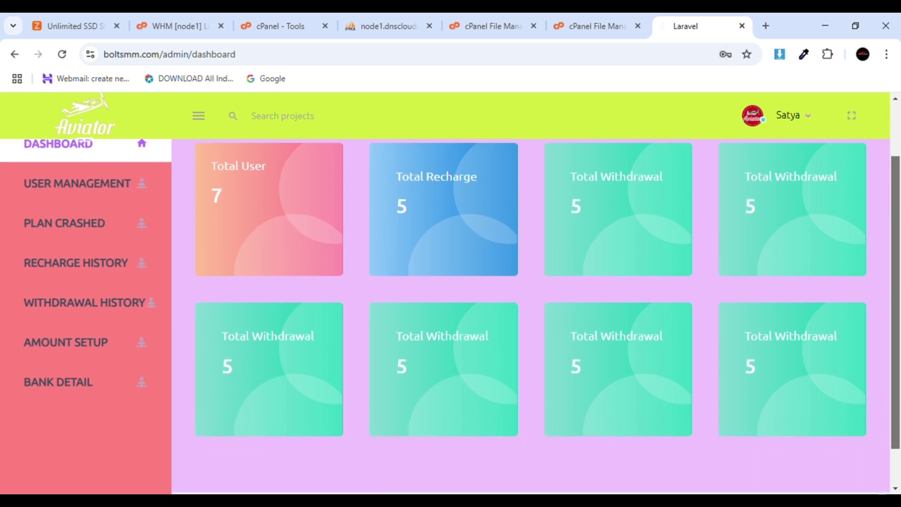
click(137, 182)
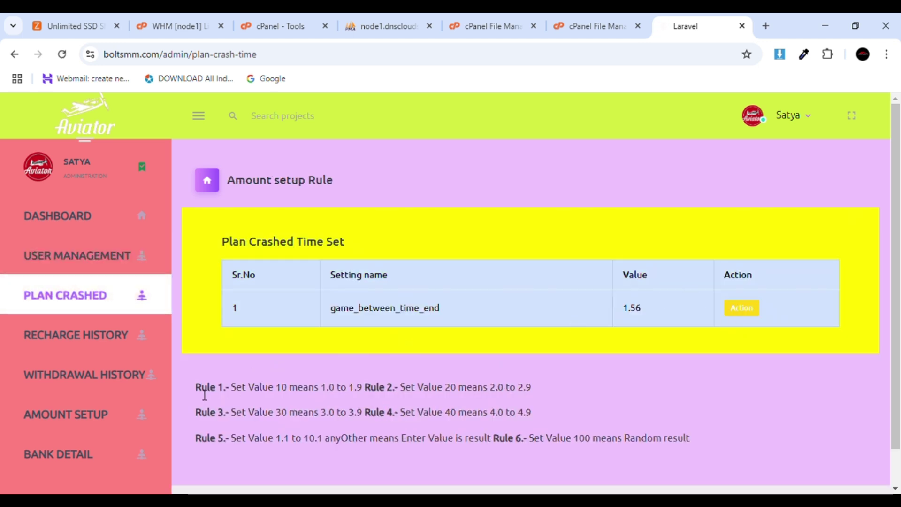
mouse_move(205, 395)
mouse_down()
mouse_move(584, 437)
mouse_move(694, 439)
mouse_up()
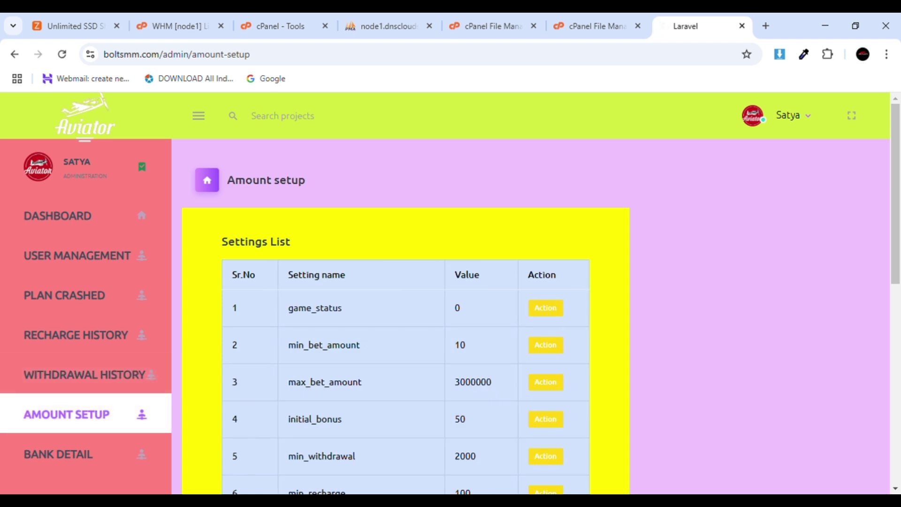
Step: Scroll down the game settings list and select the initial_bonus value of 50
scroll(450, 309, down, 2)
scroll(451, 310, down, 1)
scroll(451, 309, down, 2)
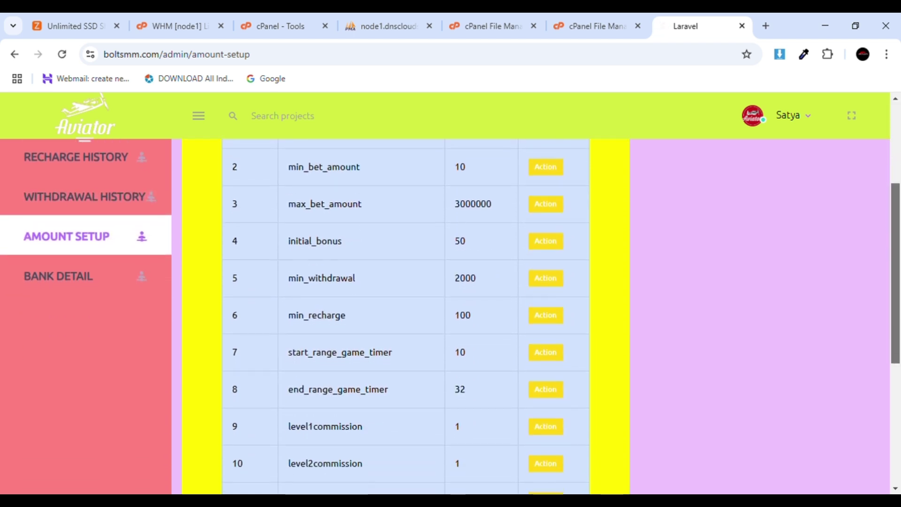
double_click(468, 244)
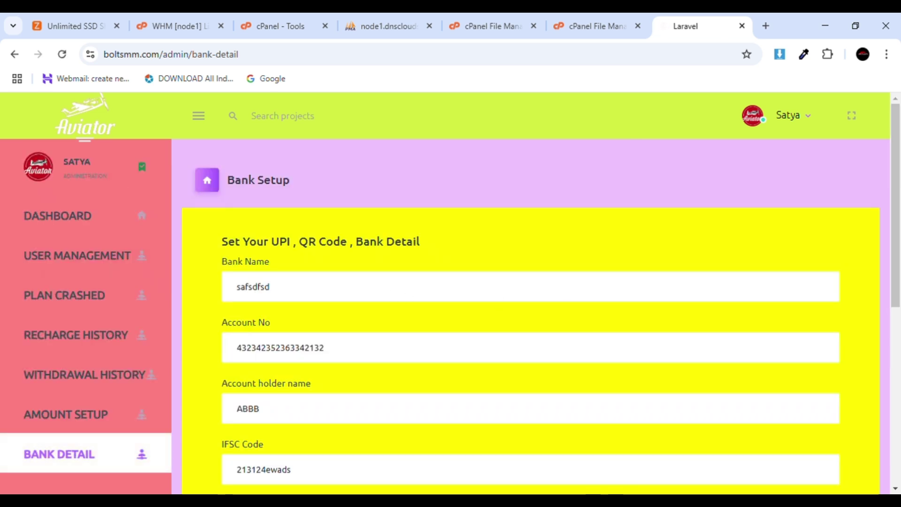
Step: Review the Account No, Account holder name and IFSC Code bank fields without changing them
scroll(435, 282, down, 1)
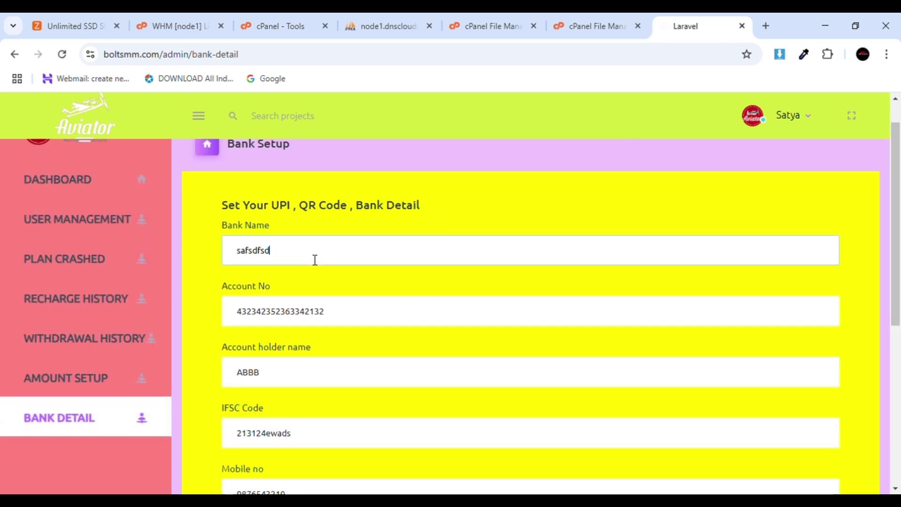
click(269, 312)
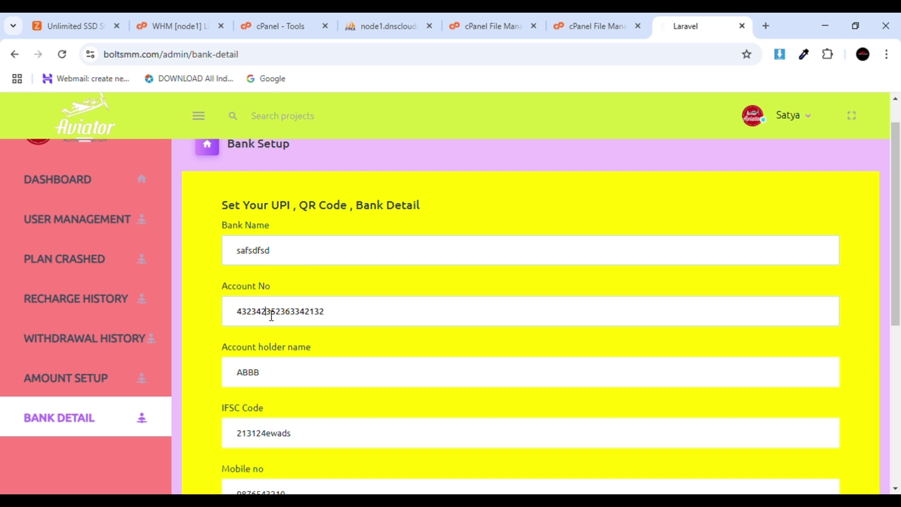
click(262, 369)
scroll(319, 411, down, 1)
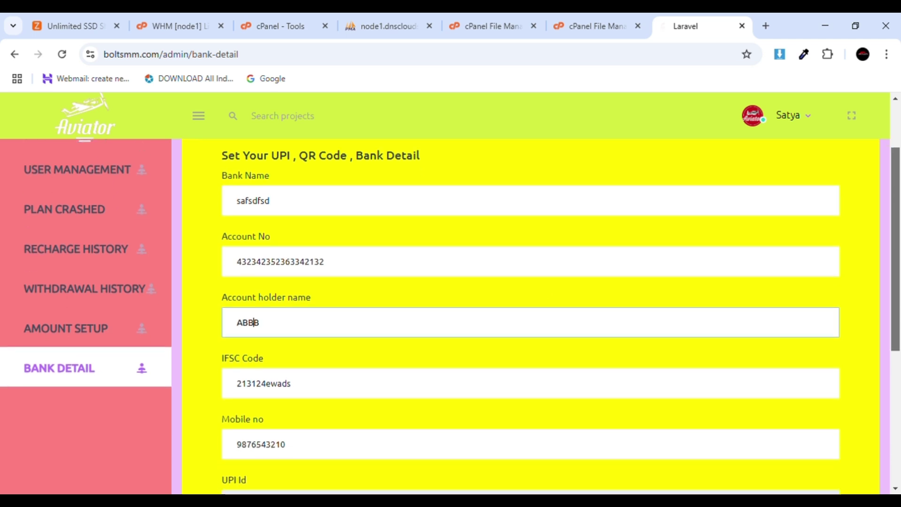
scroll(319, 411, down, 1)
click(276, 337)
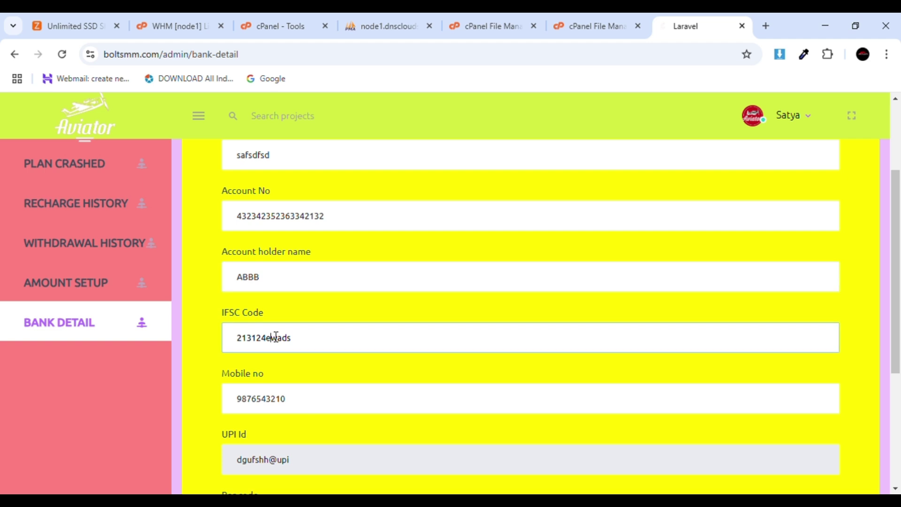
Step: Review the Mobile no and UPI Id fields, leaving the QR code upload empty
drag(895, 343, 896, 395)
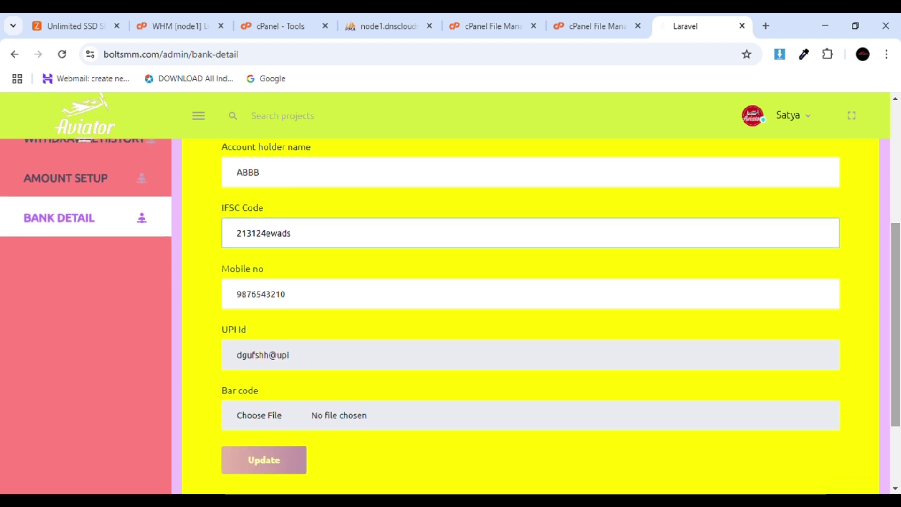
click(253, 297)
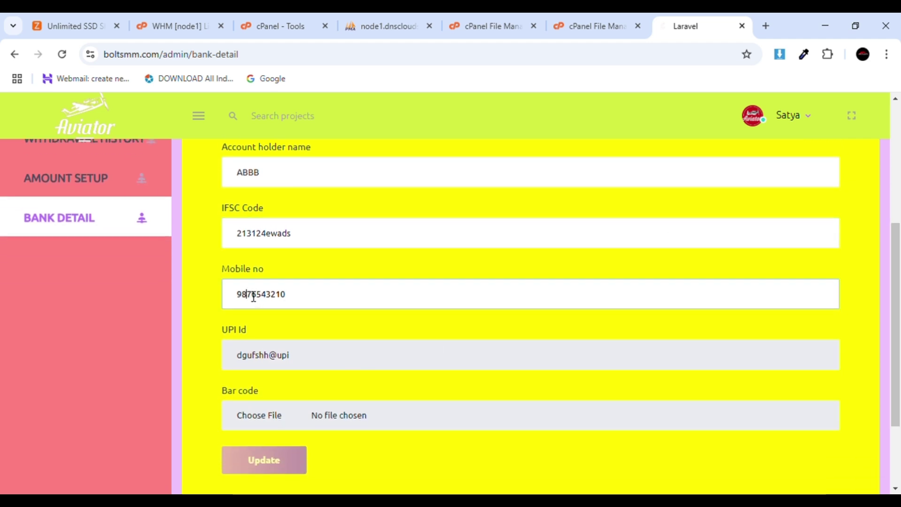
click(261, 363)
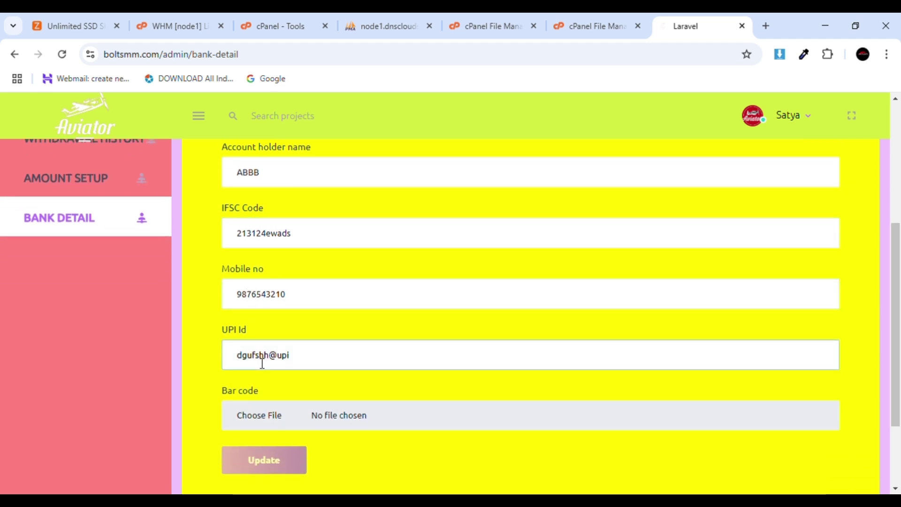
click(376, 426)
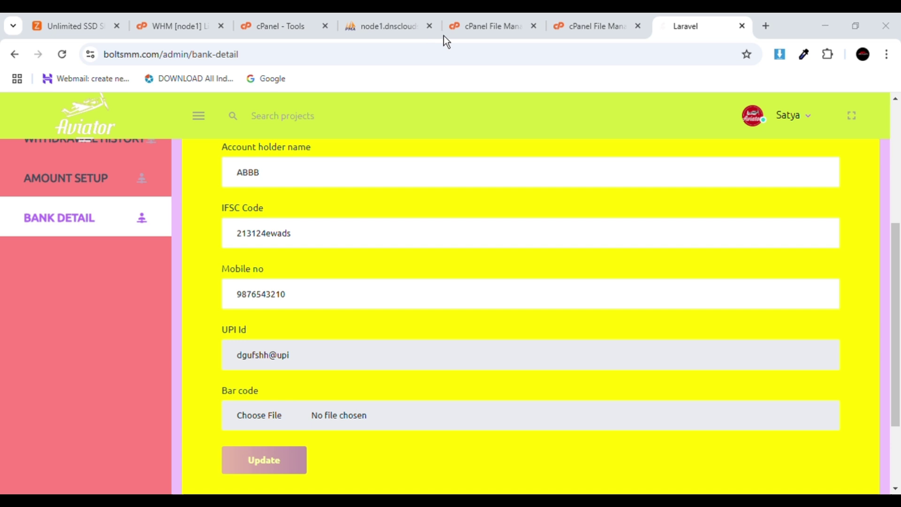
key(Escape)
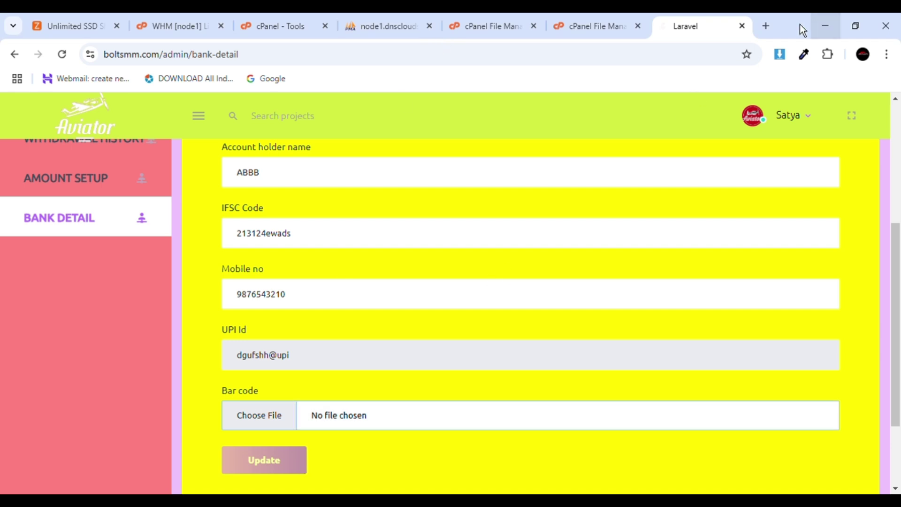
Step: Go to themestub.com in a new browser tab
click(779, 29)
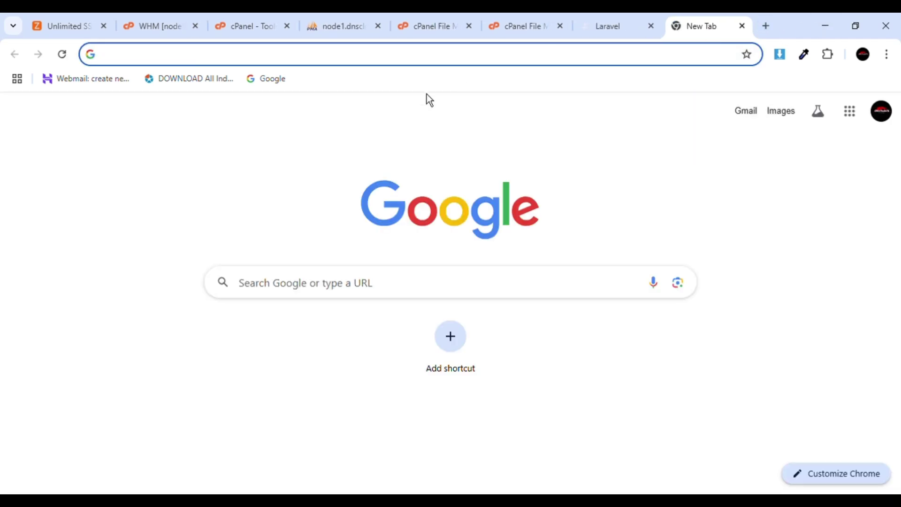
text(theme)
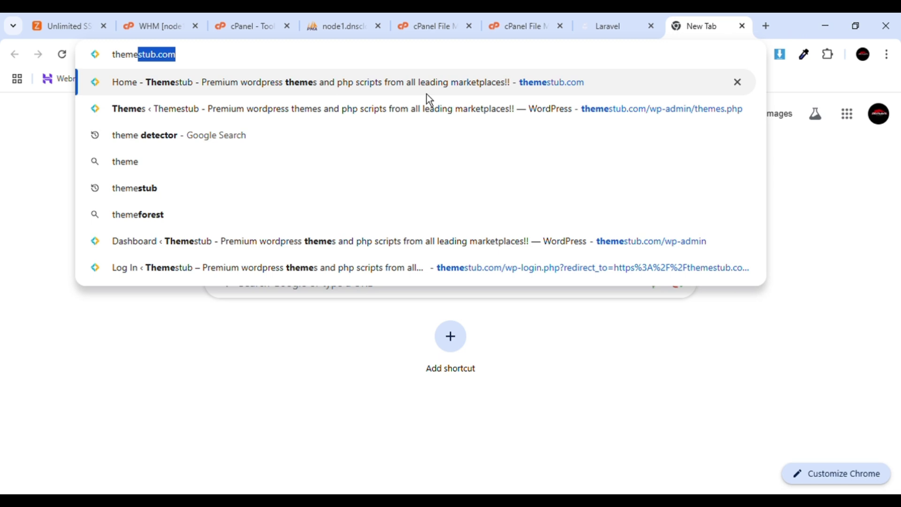
key(Return)
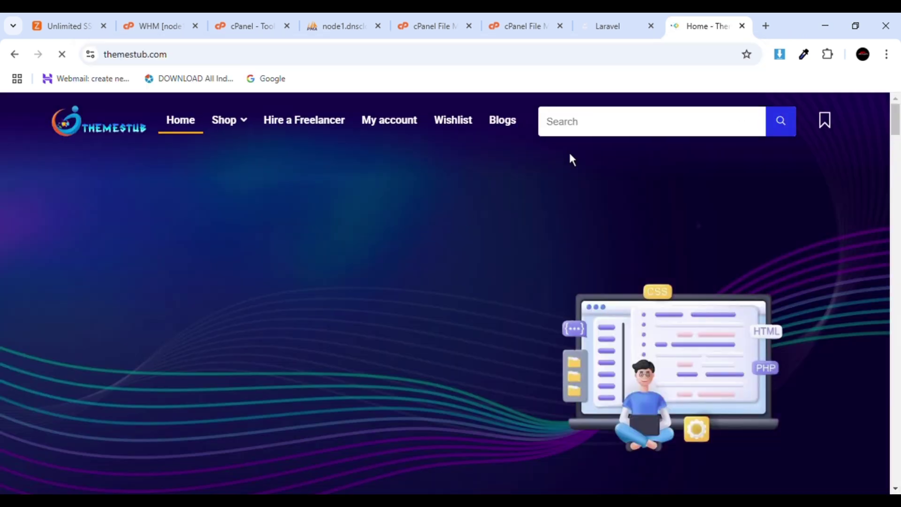
Step: Search the Themestub store for 'aviator'
click(594, 124)
text(avi)
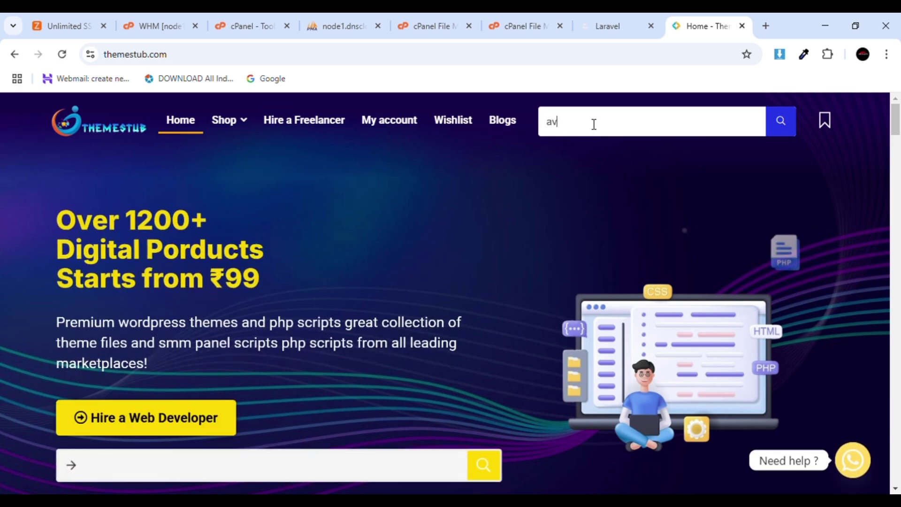
text(ator)
key(Return)
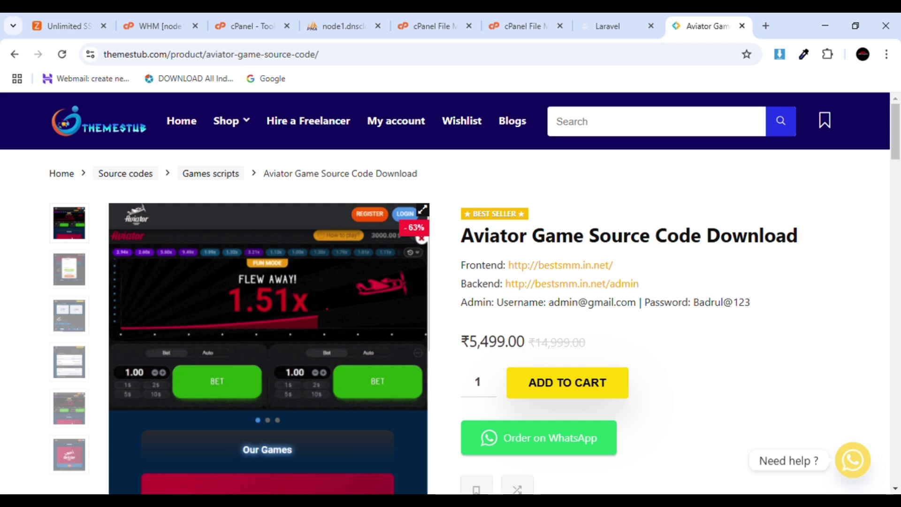
Step: Highlight the Aviator product's ₹5,499.00 price
scroll(451, 291, down, 3)
scroll(450, 291, up, 2)
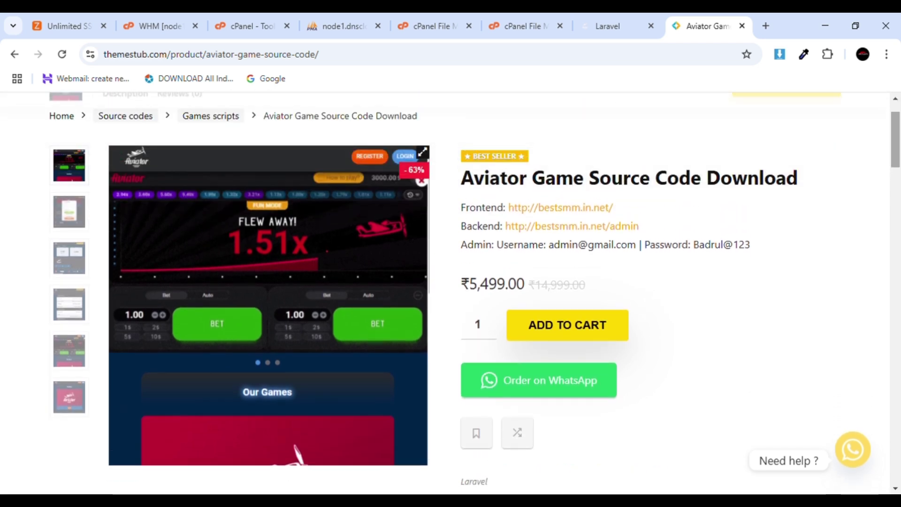
double_click(481, 291)
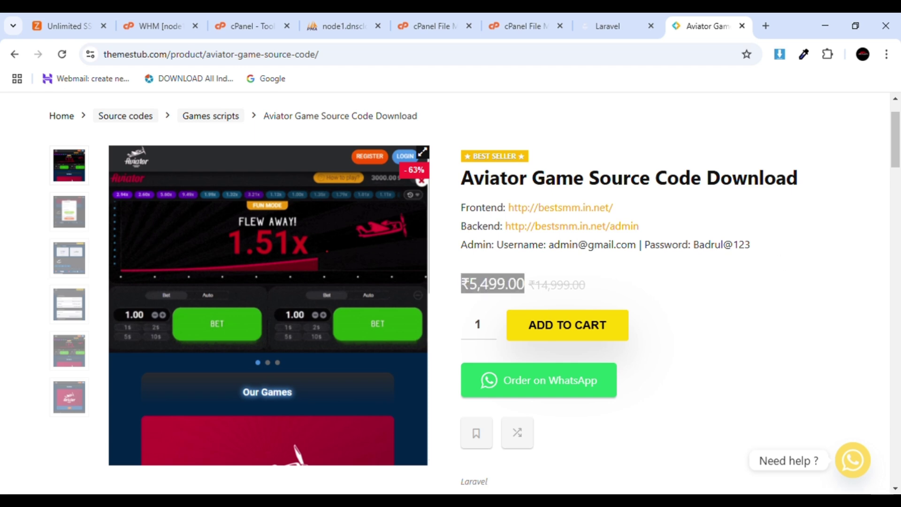
Step: Scroll through the Aviator product page's installation details and back up
scroll(451, 291, down, 1)
scroll(451, 291, down, 5)
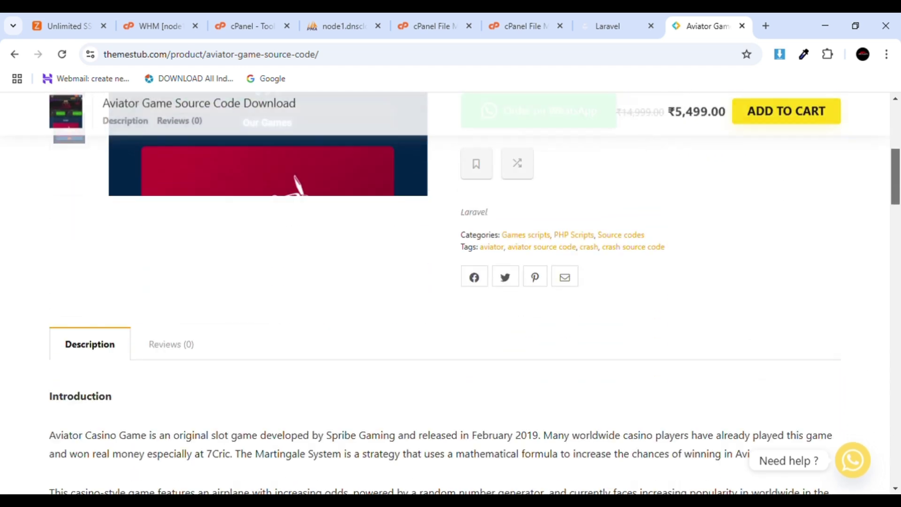
scroll(450, 291, down, 6)
scroll(451, 291, down, 10)
scroll(450, 291, down, 5)
scroll(451, 291, down, 5)
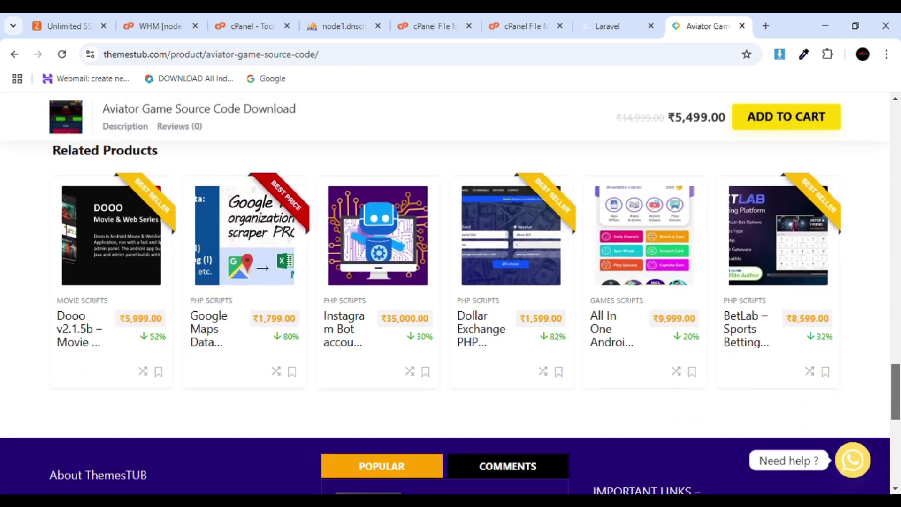
scroll(450, 291, up, 3)
scroll(451, 291, down, 3)
scroll(450, 290, up, 5)
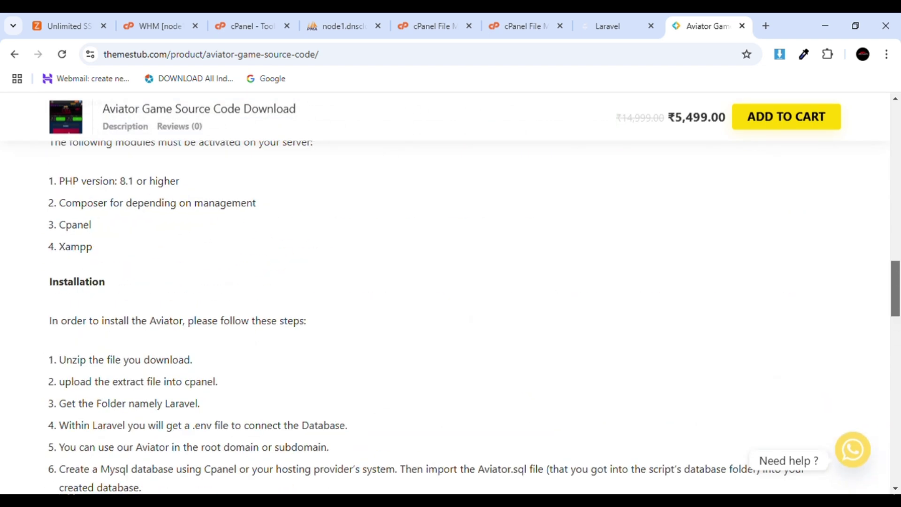
scroll(450, 291, up, 10)
scroll(336, 158, up, 5)
scroll(336, 158, up, 2)
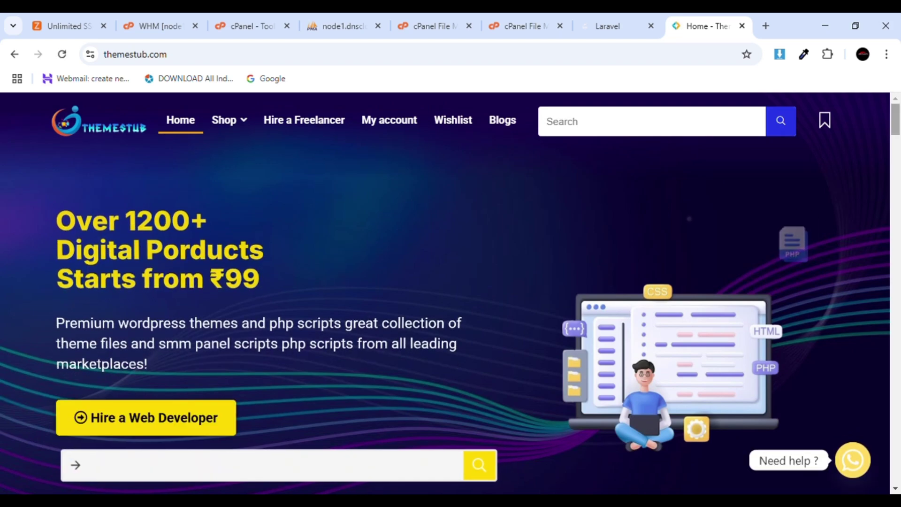
scroll(445, 293, down, 5)
scroll(445, 293, down, 5)
scroll(445, 293, down, 3)
scroll(445, 293, down, 7)
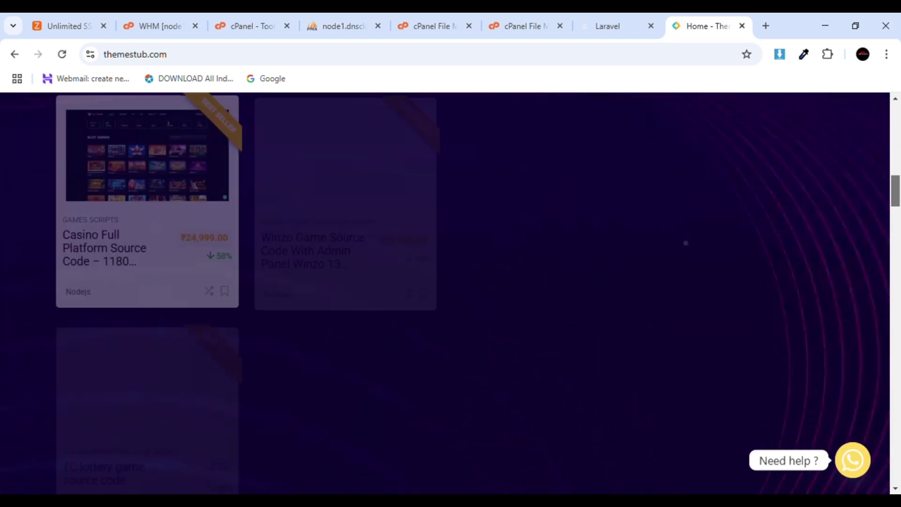
scroll(445, 293, up, 3)
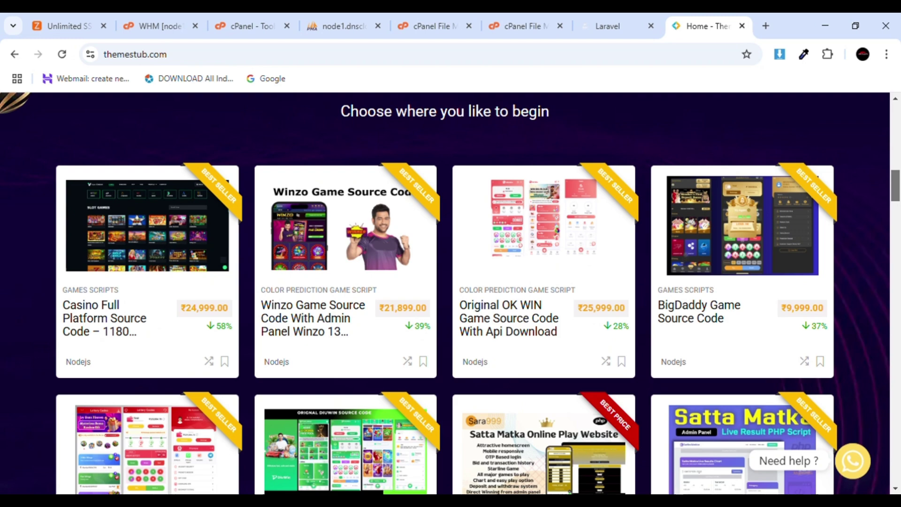
scroll(444, 293, down, 3)
scroll(445, 293, down, 3)
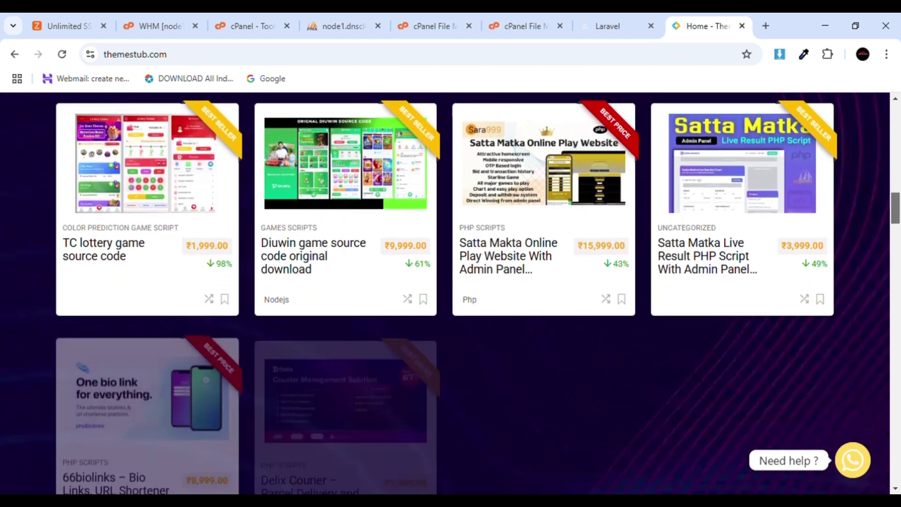